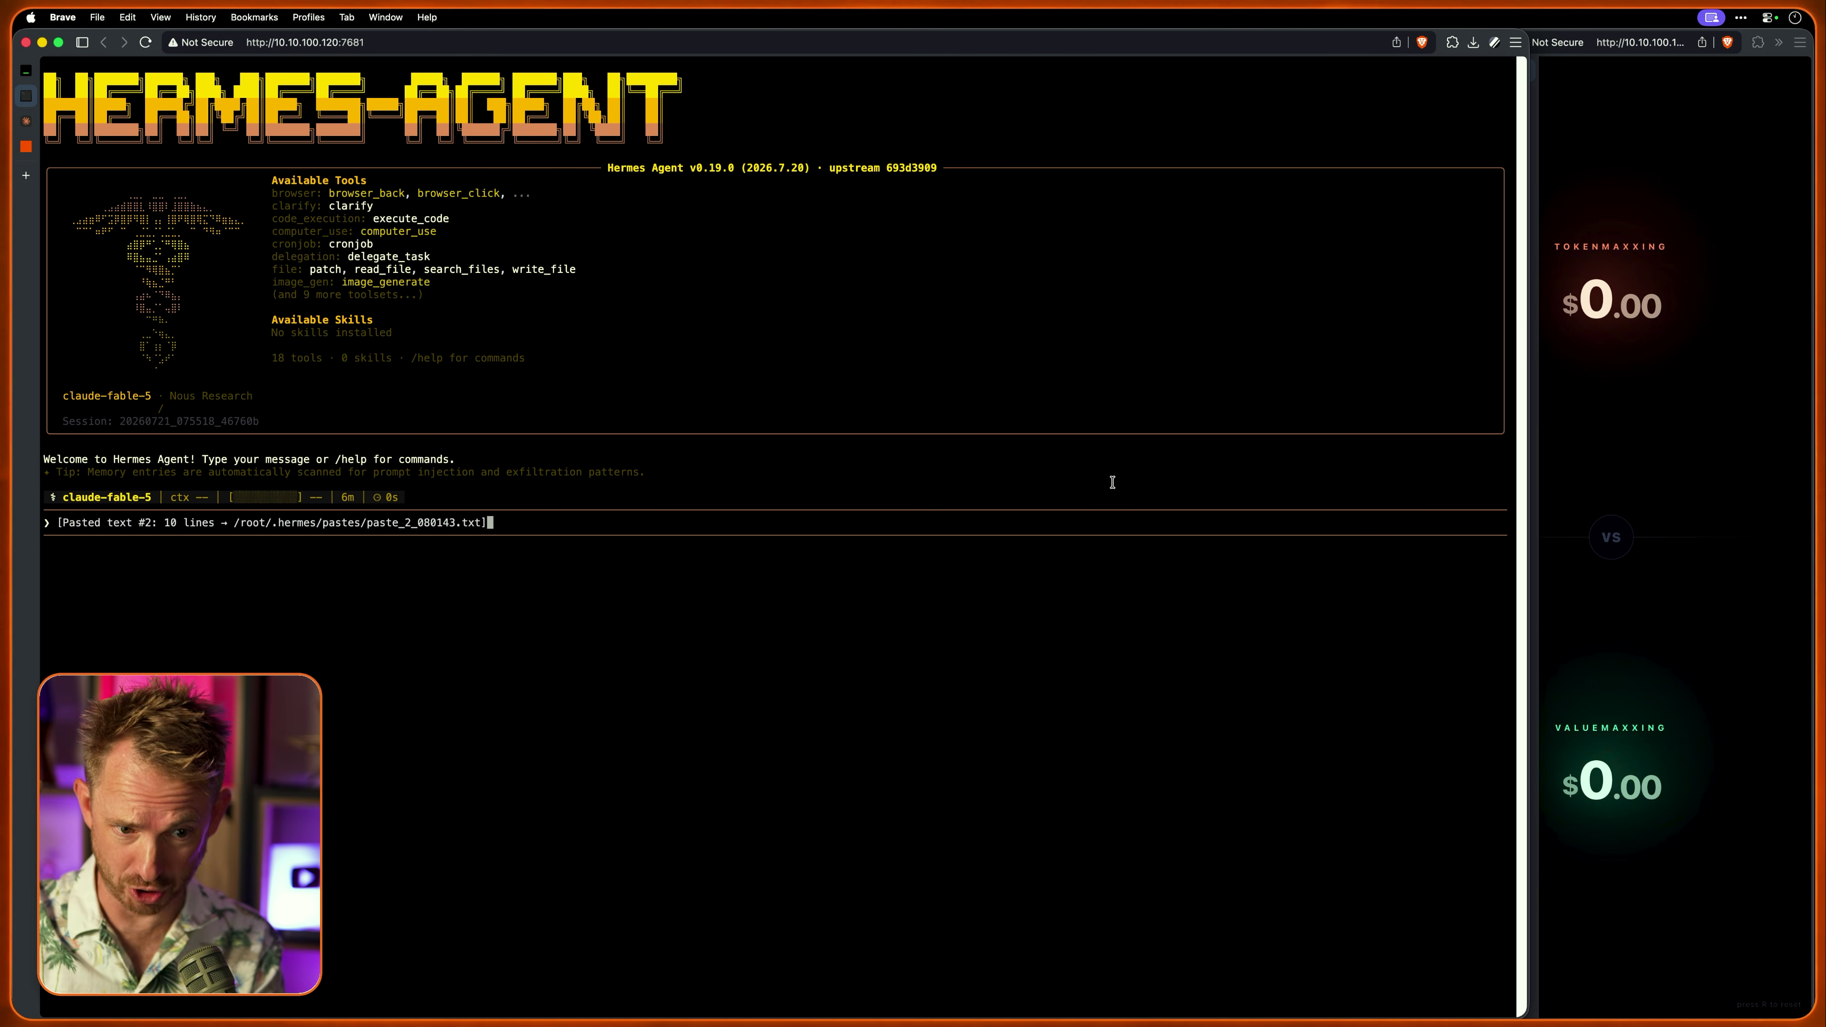
# Submit the pasted 10-line prompt to Hermes Agent
pyautogui.press('Return')
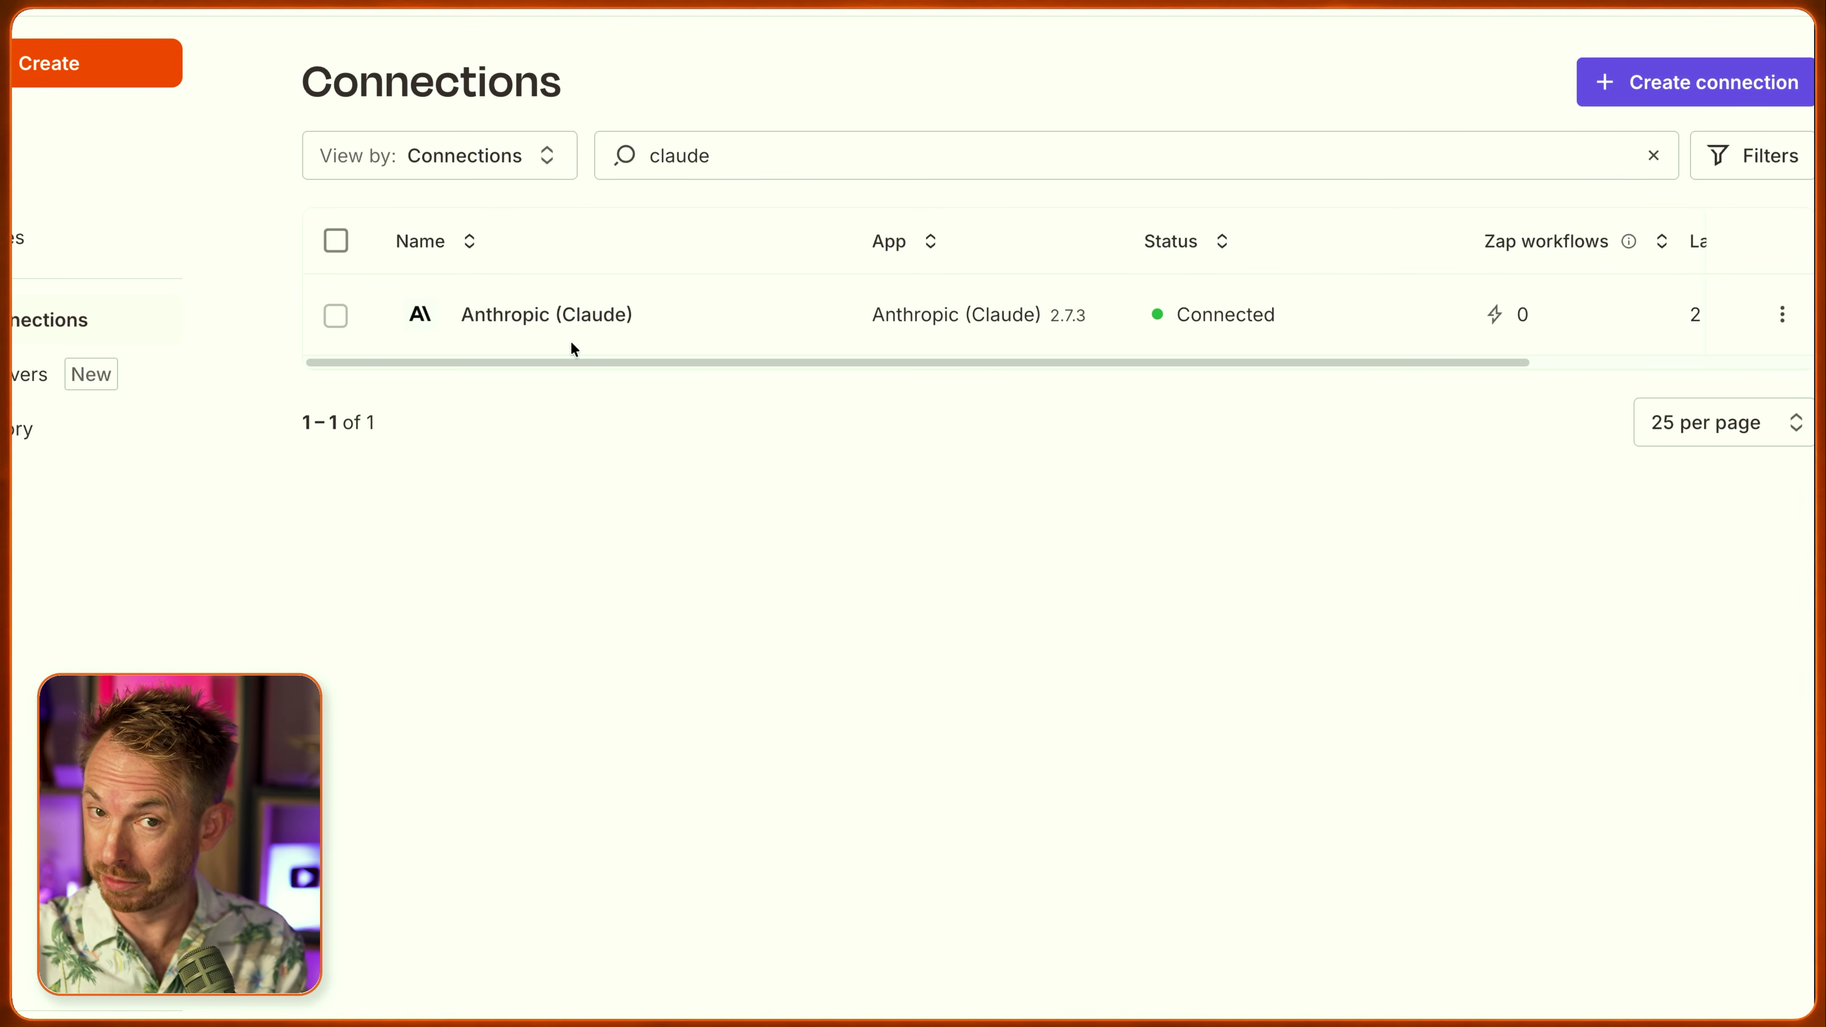
# Switch to Zapier and create a Zap with YouTube's New Video in Channel trigger, pulling sample video records
pyautogui.click(43, 63)
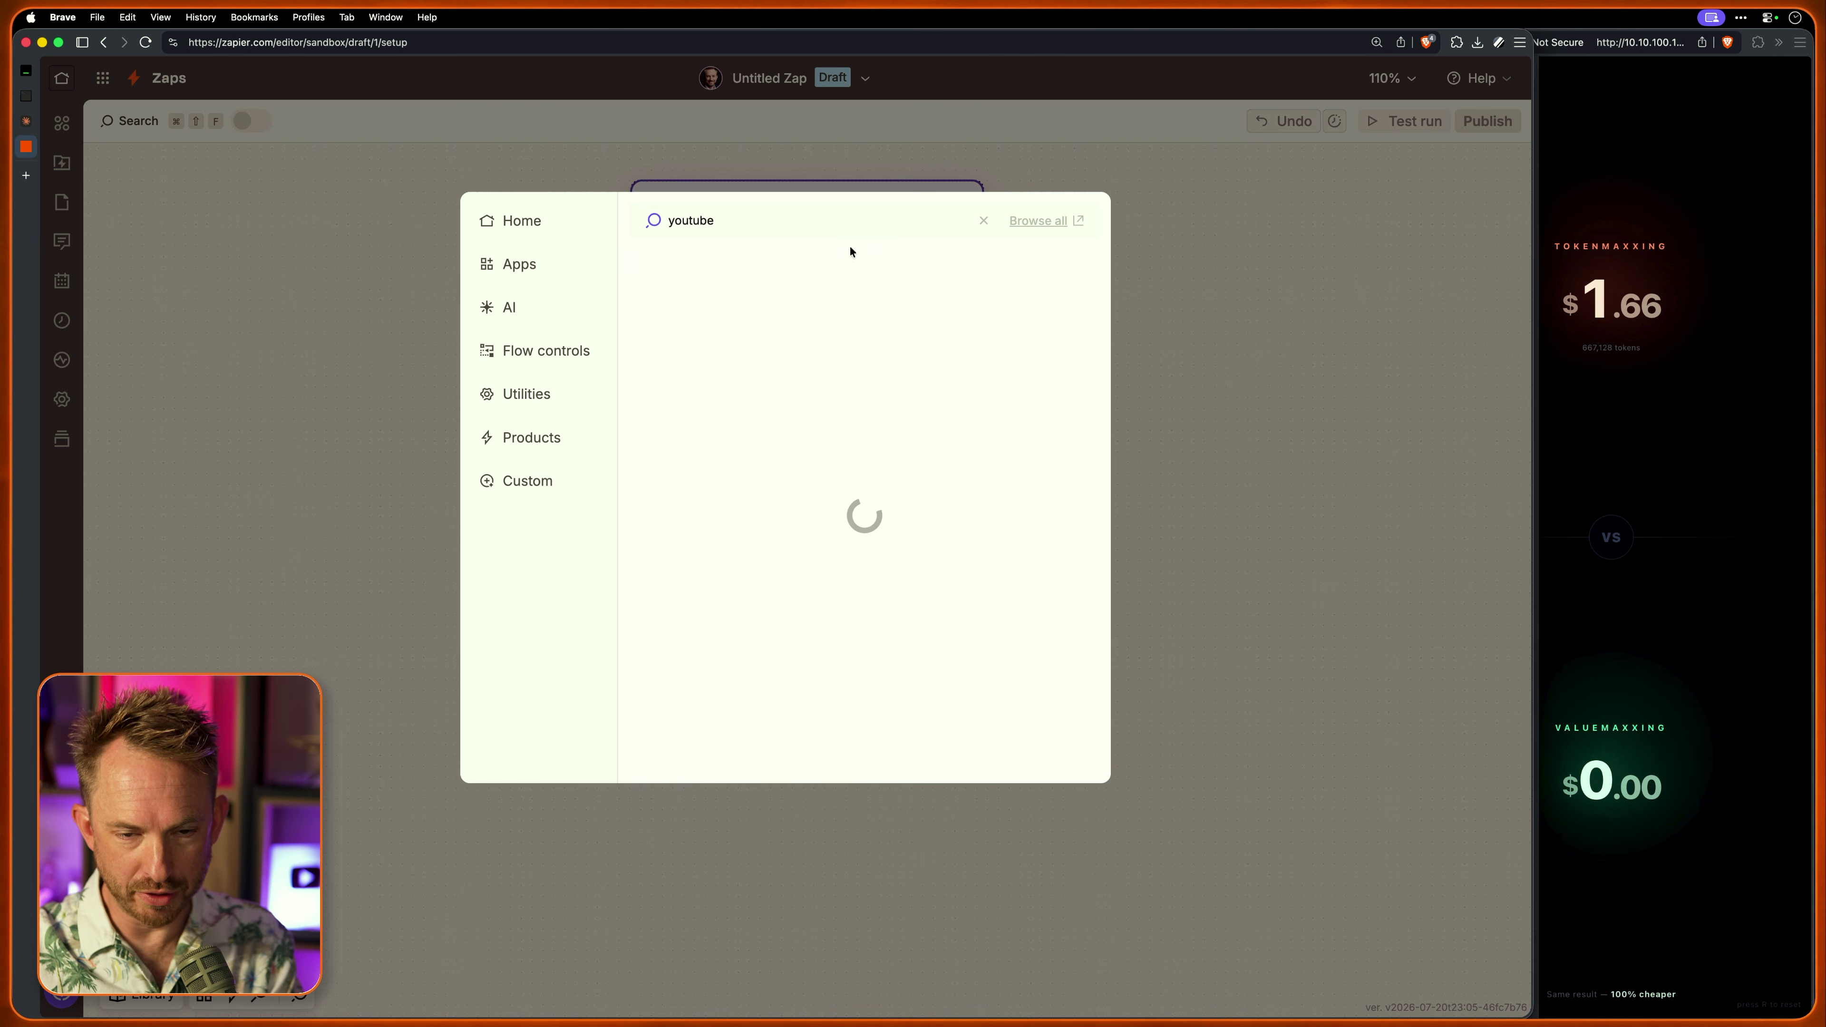
pyautogui.click(785, 260)
pyautogui.click(859, 692)
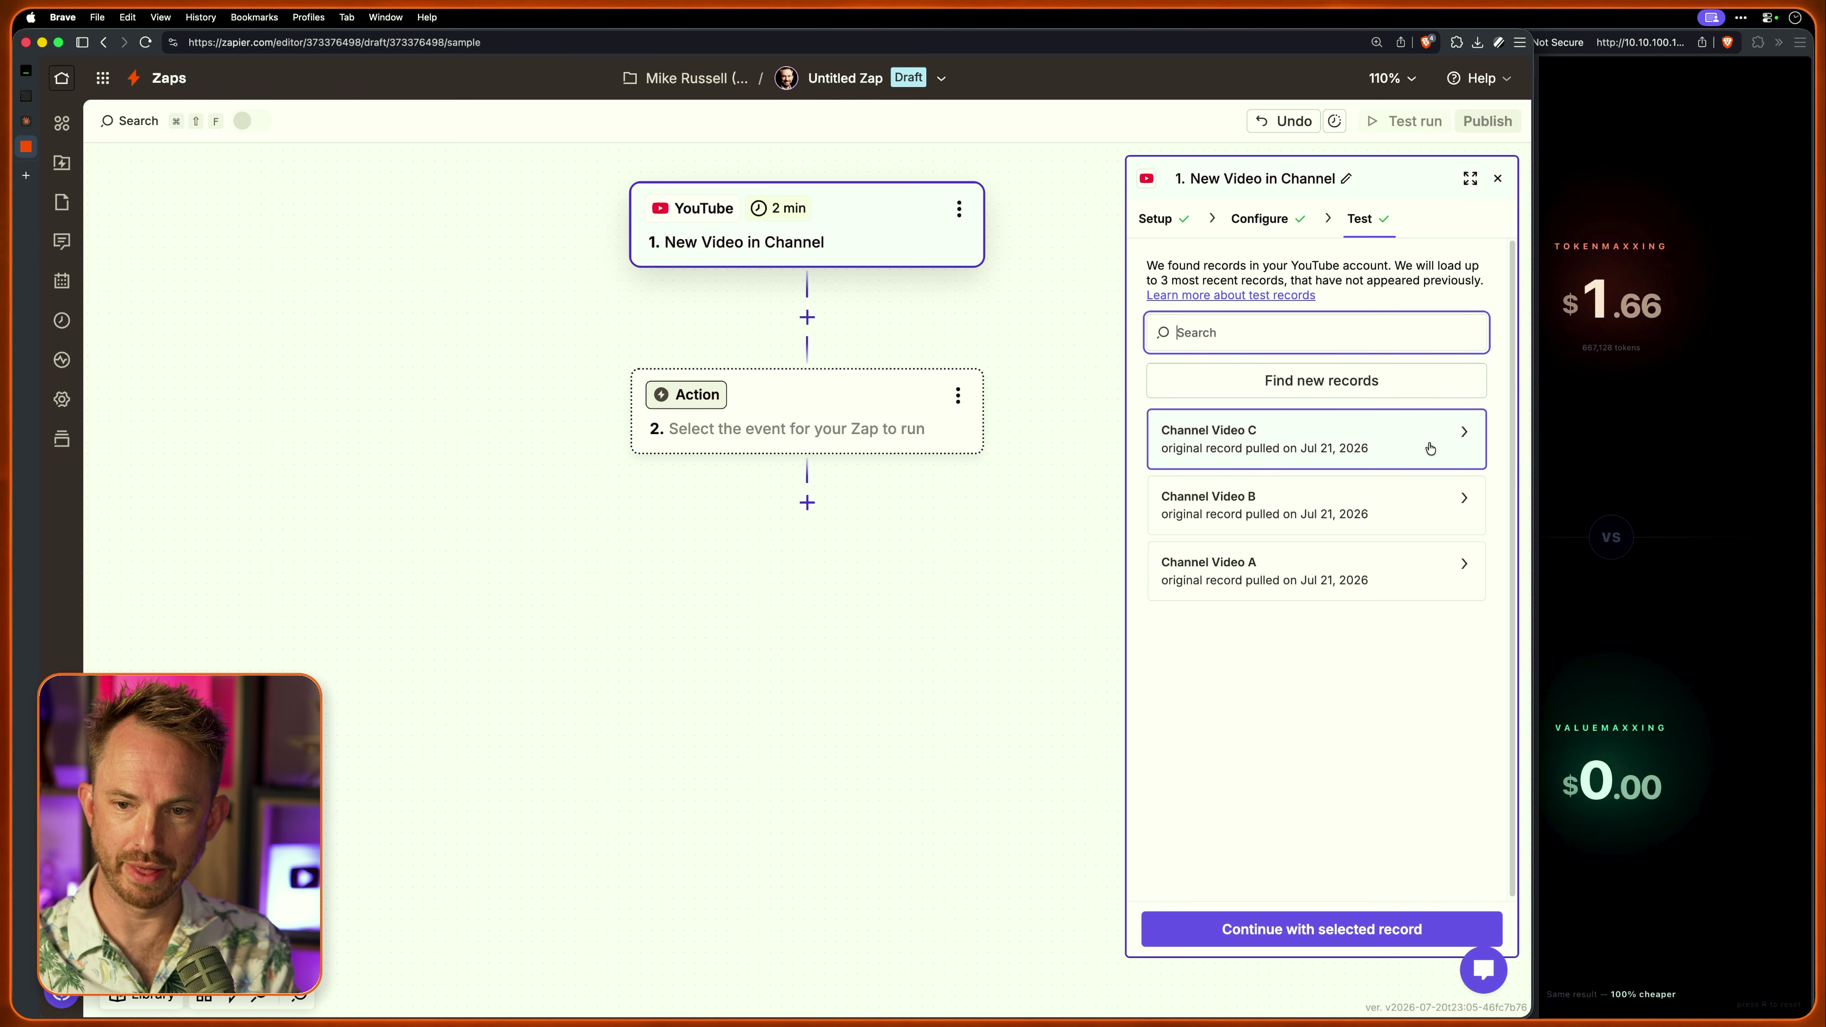
pyautogui.moveTo(1405, 443)
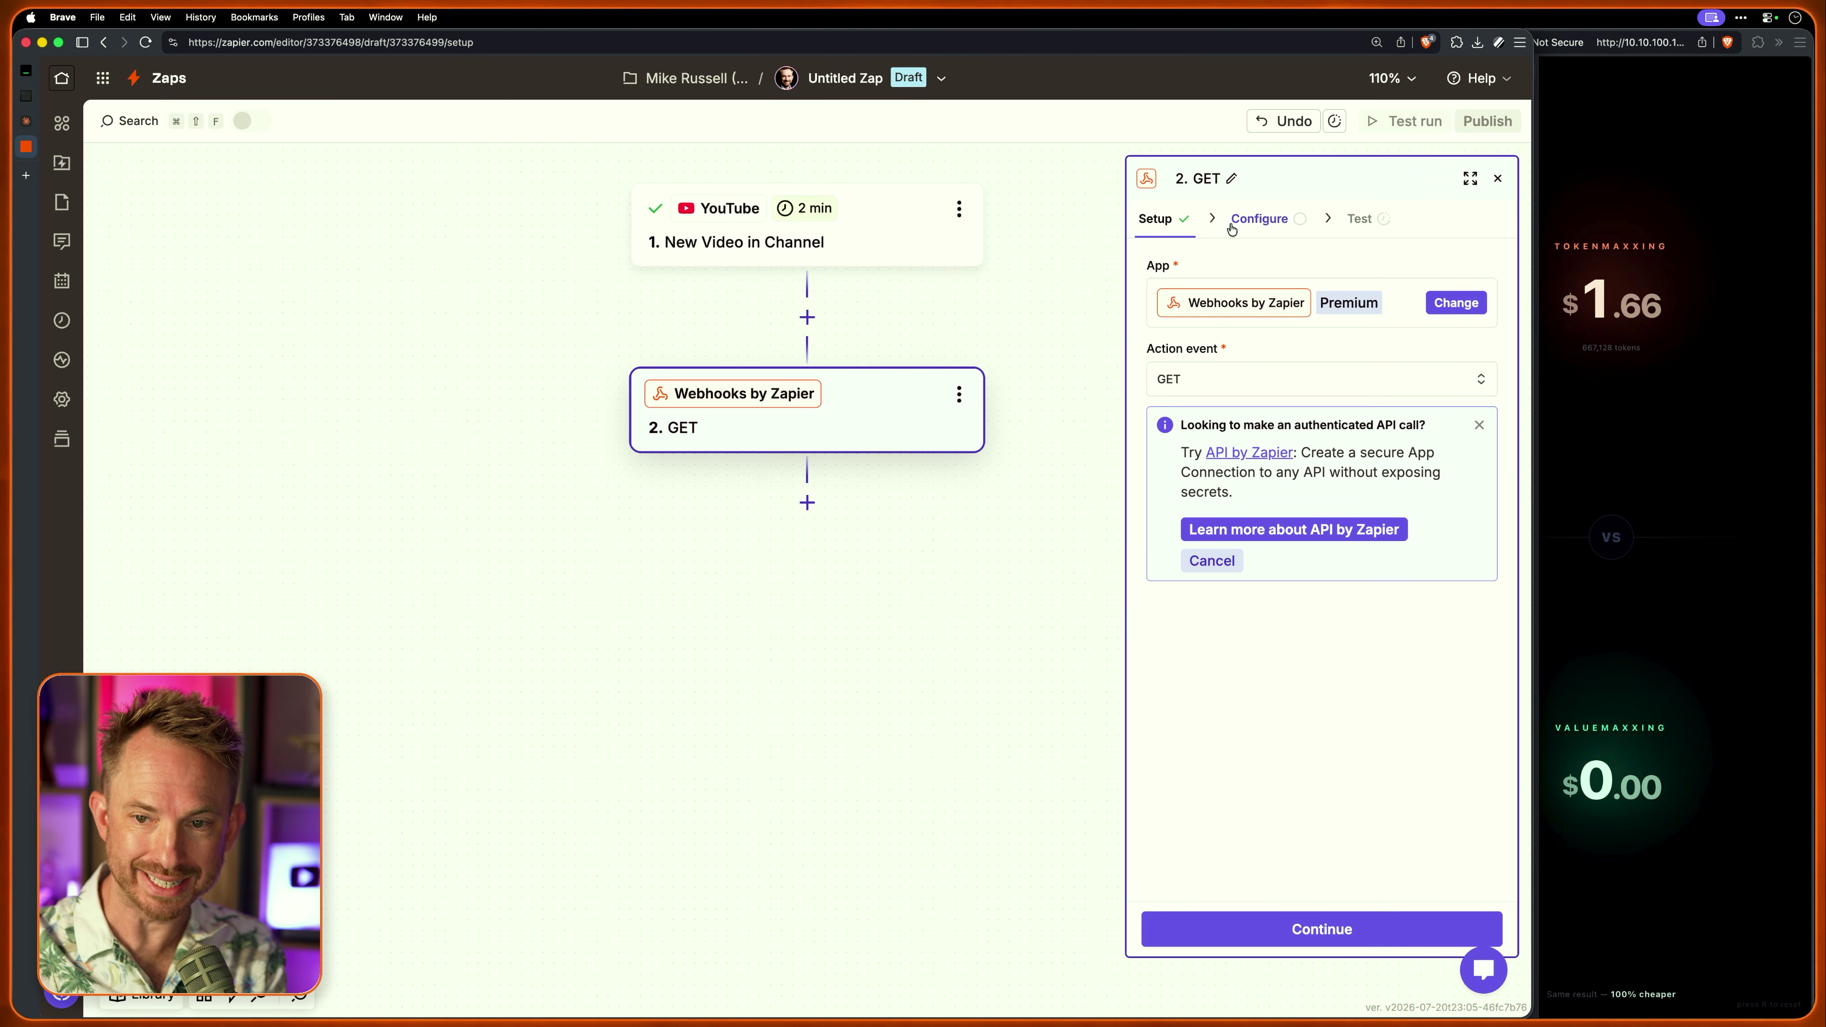
pyautogui.click(1259, 218)
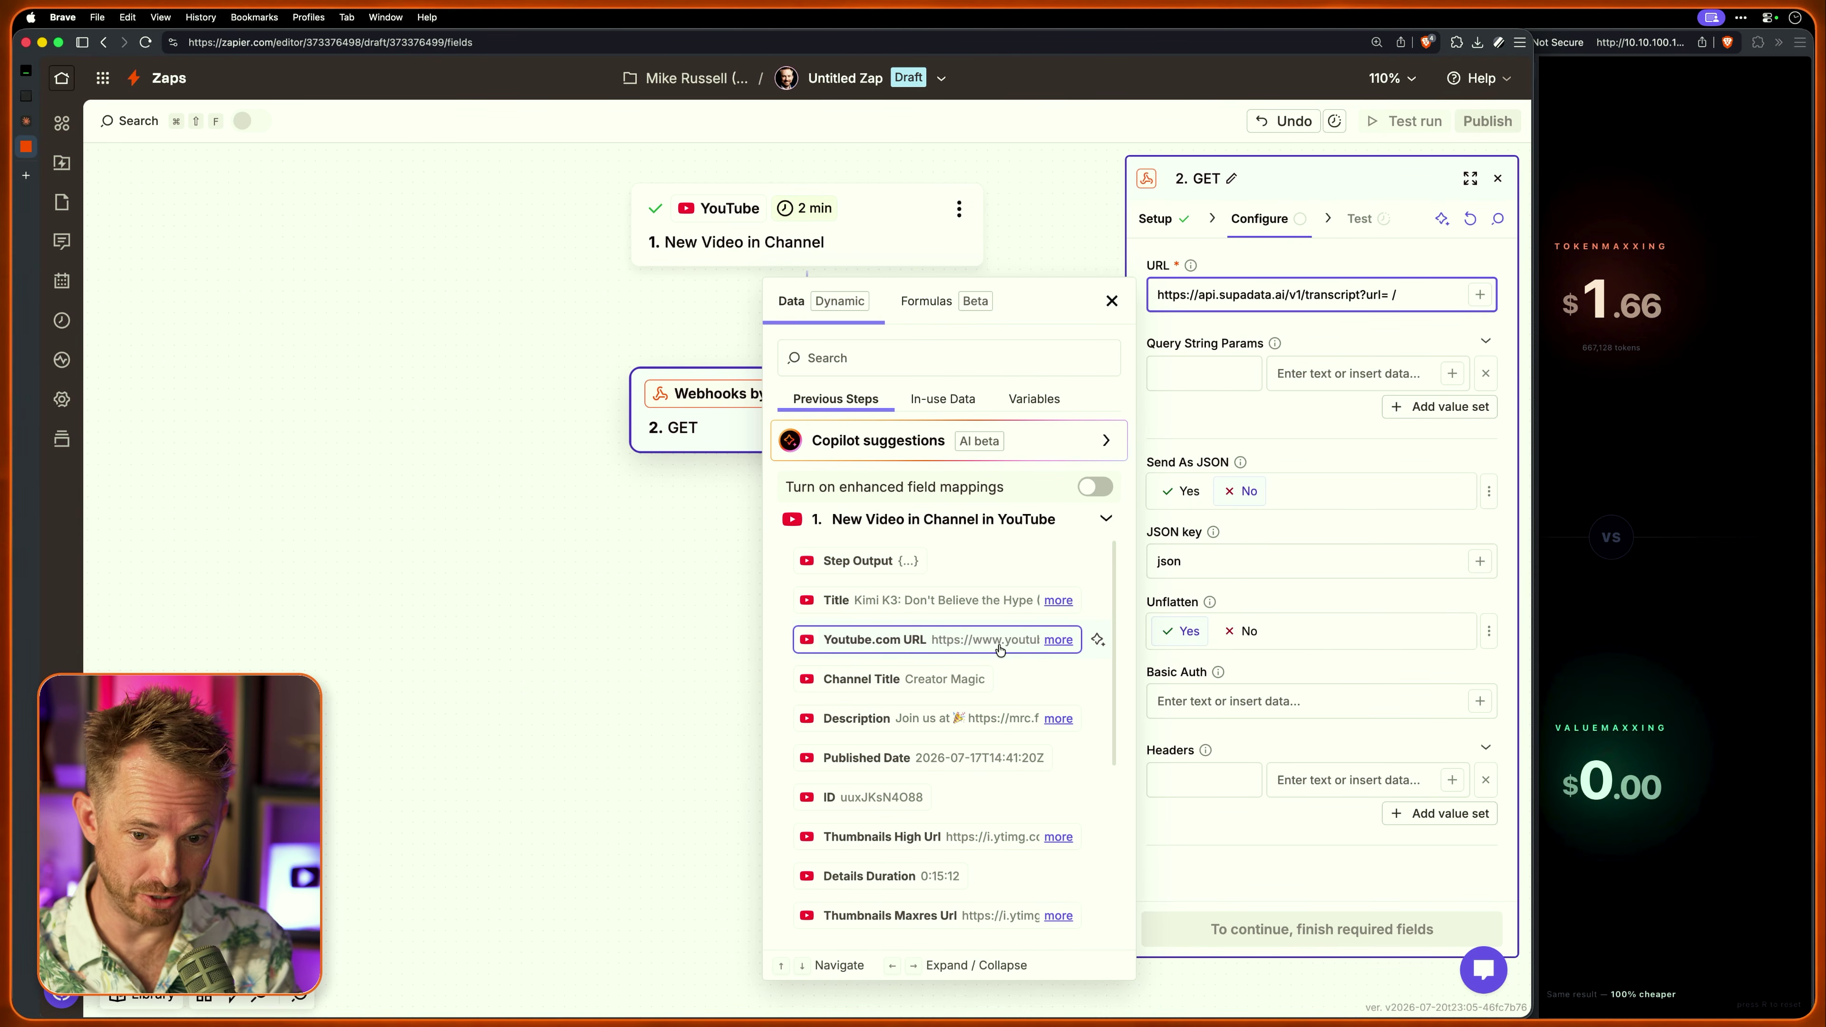
pyautogui.click(999, 650)
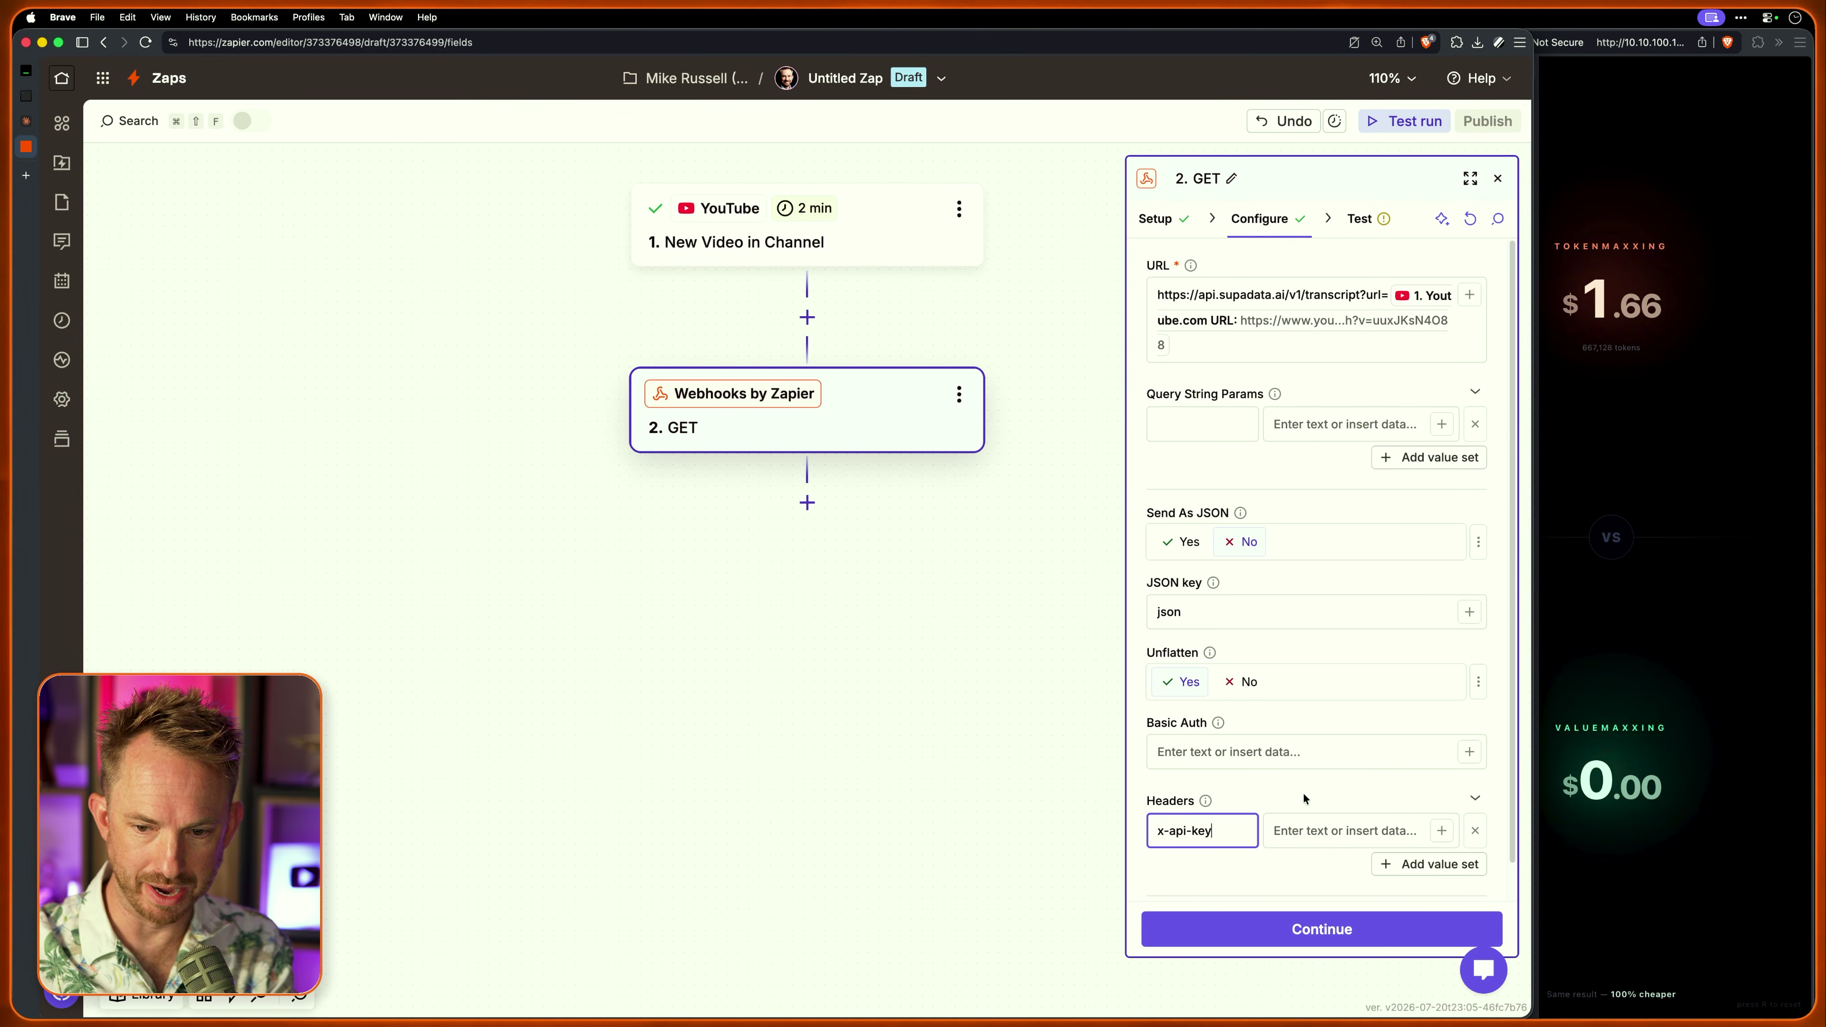
pyautogui.click(1308, 829)
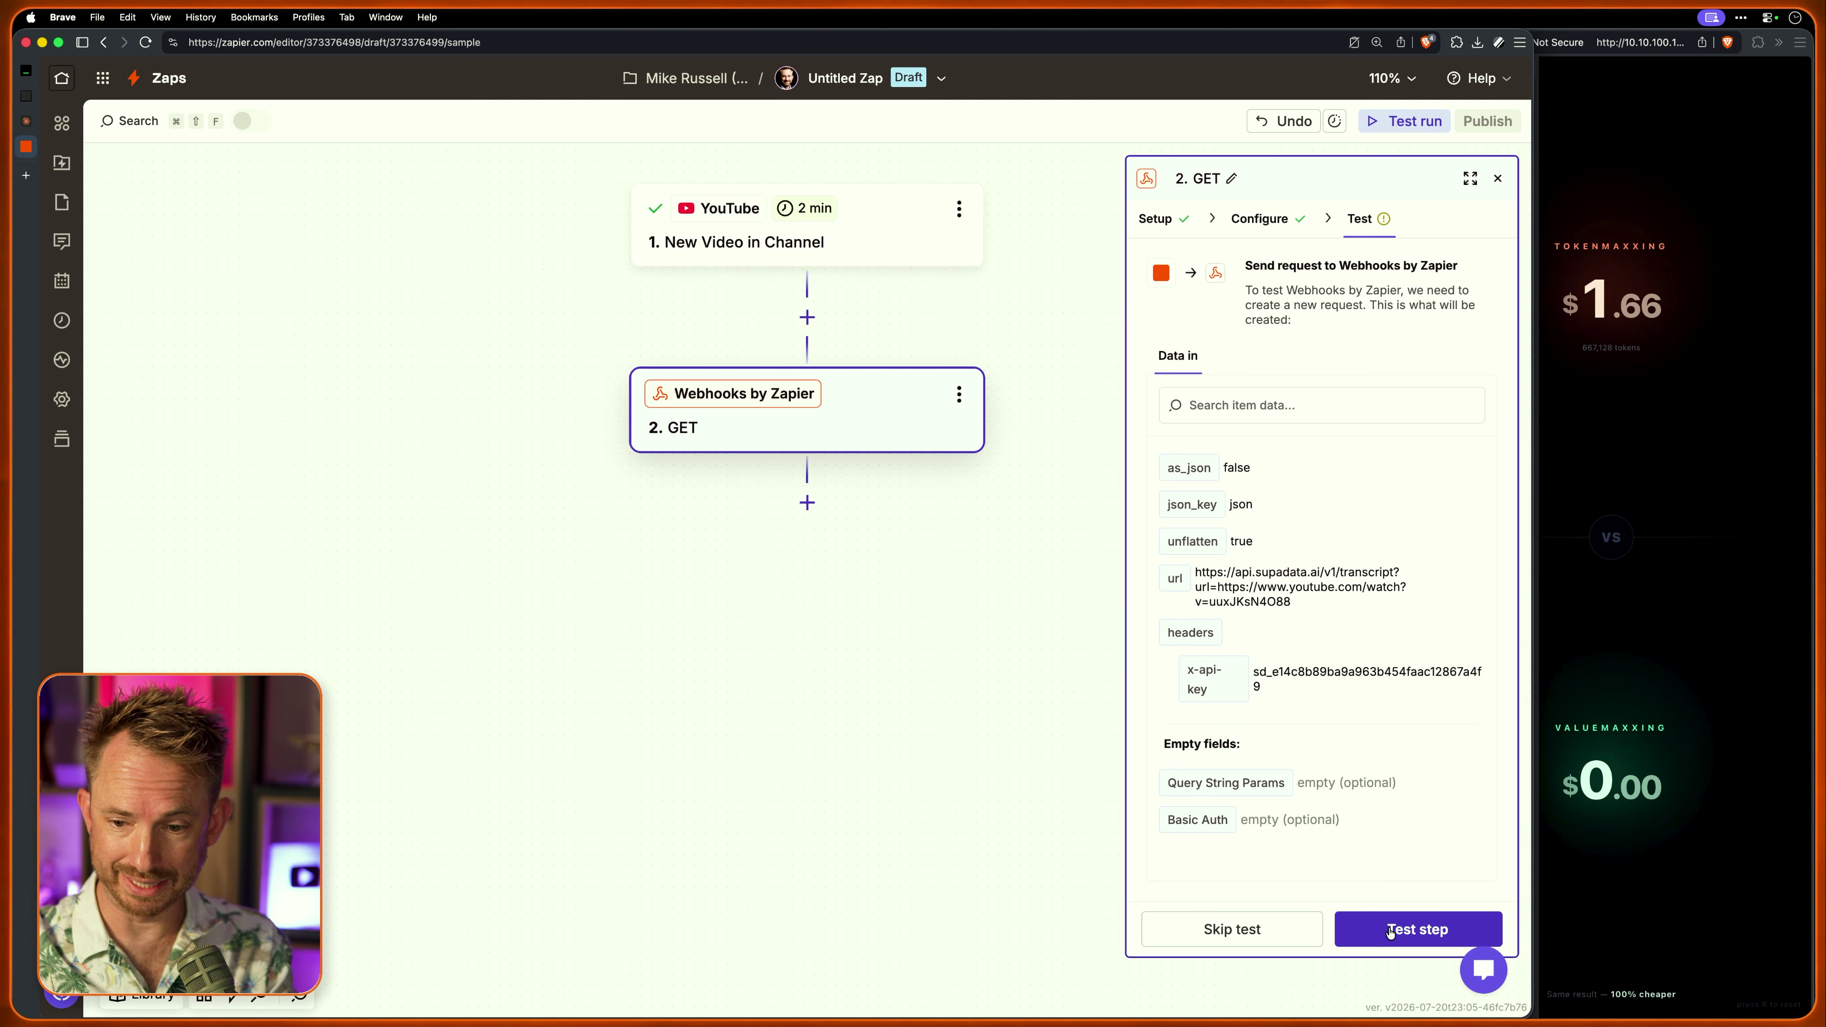
# Test the webhook GET step and review the transcript data it returns
pyautogui.click(1389, 932)
pyautogui.scroll(-3, 1396, 698)
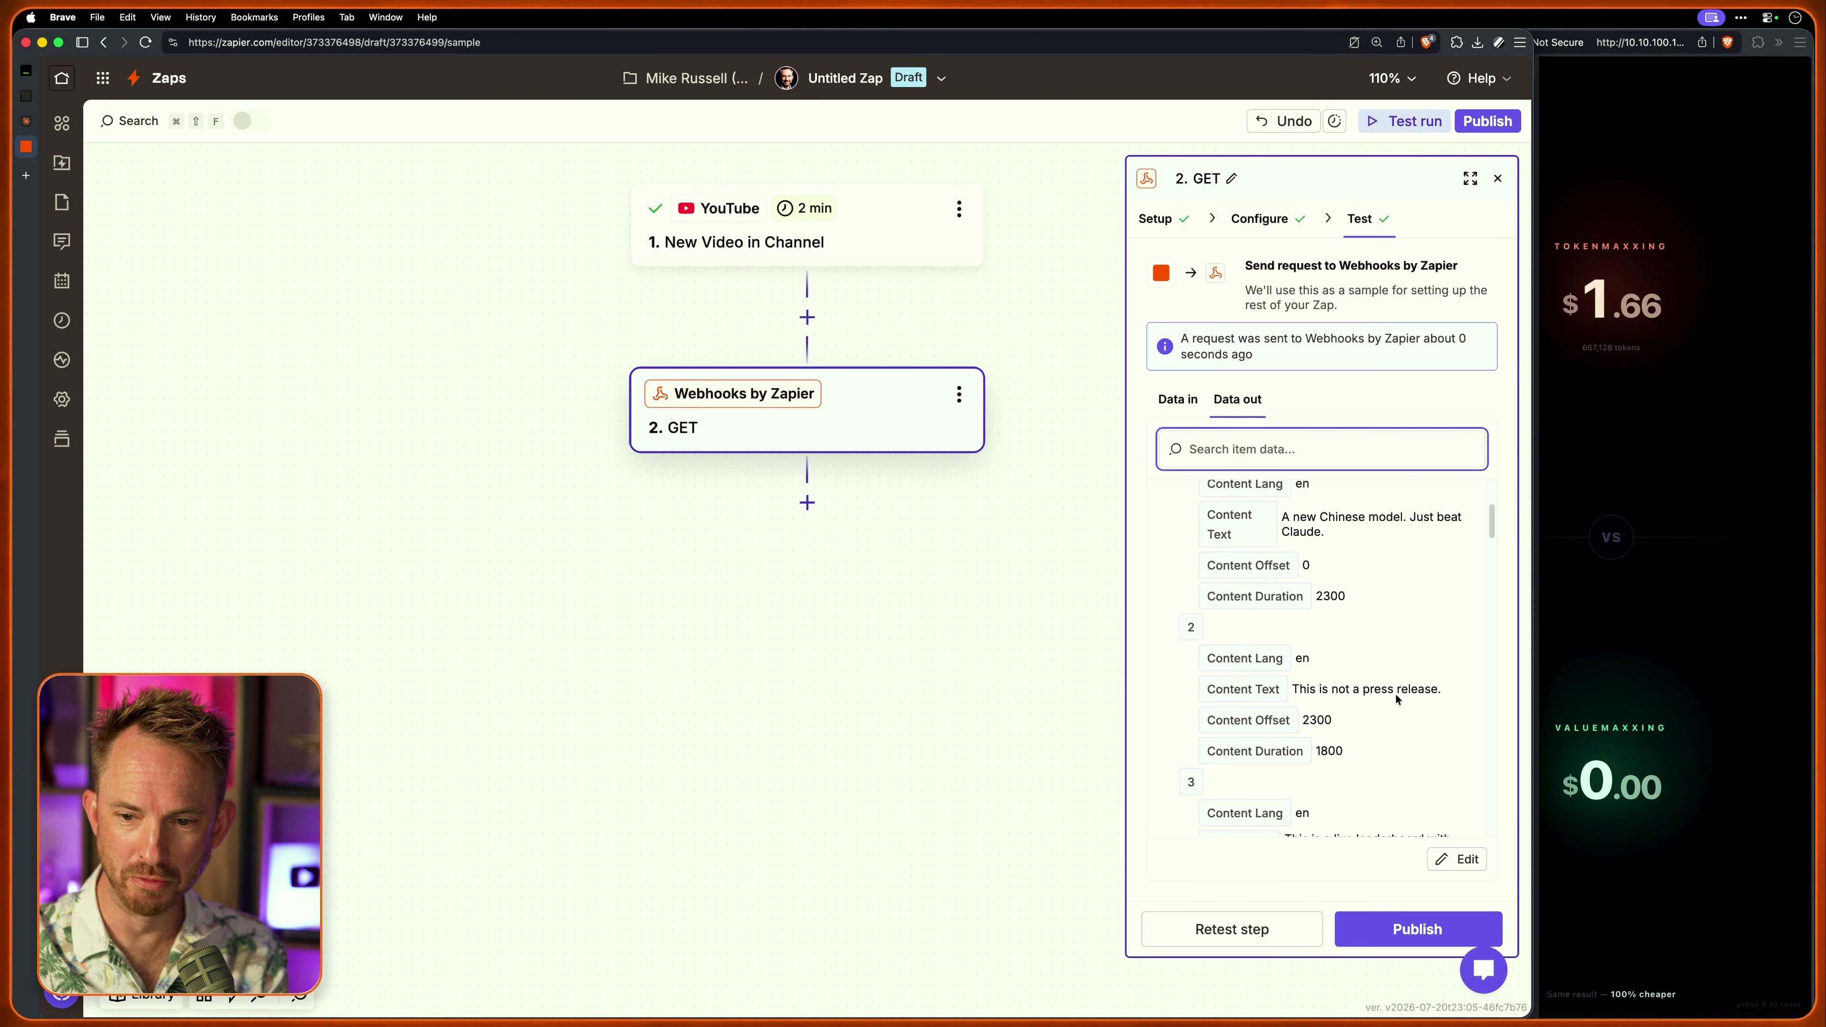
pyautogui.scroll(-12, 1396, 698)
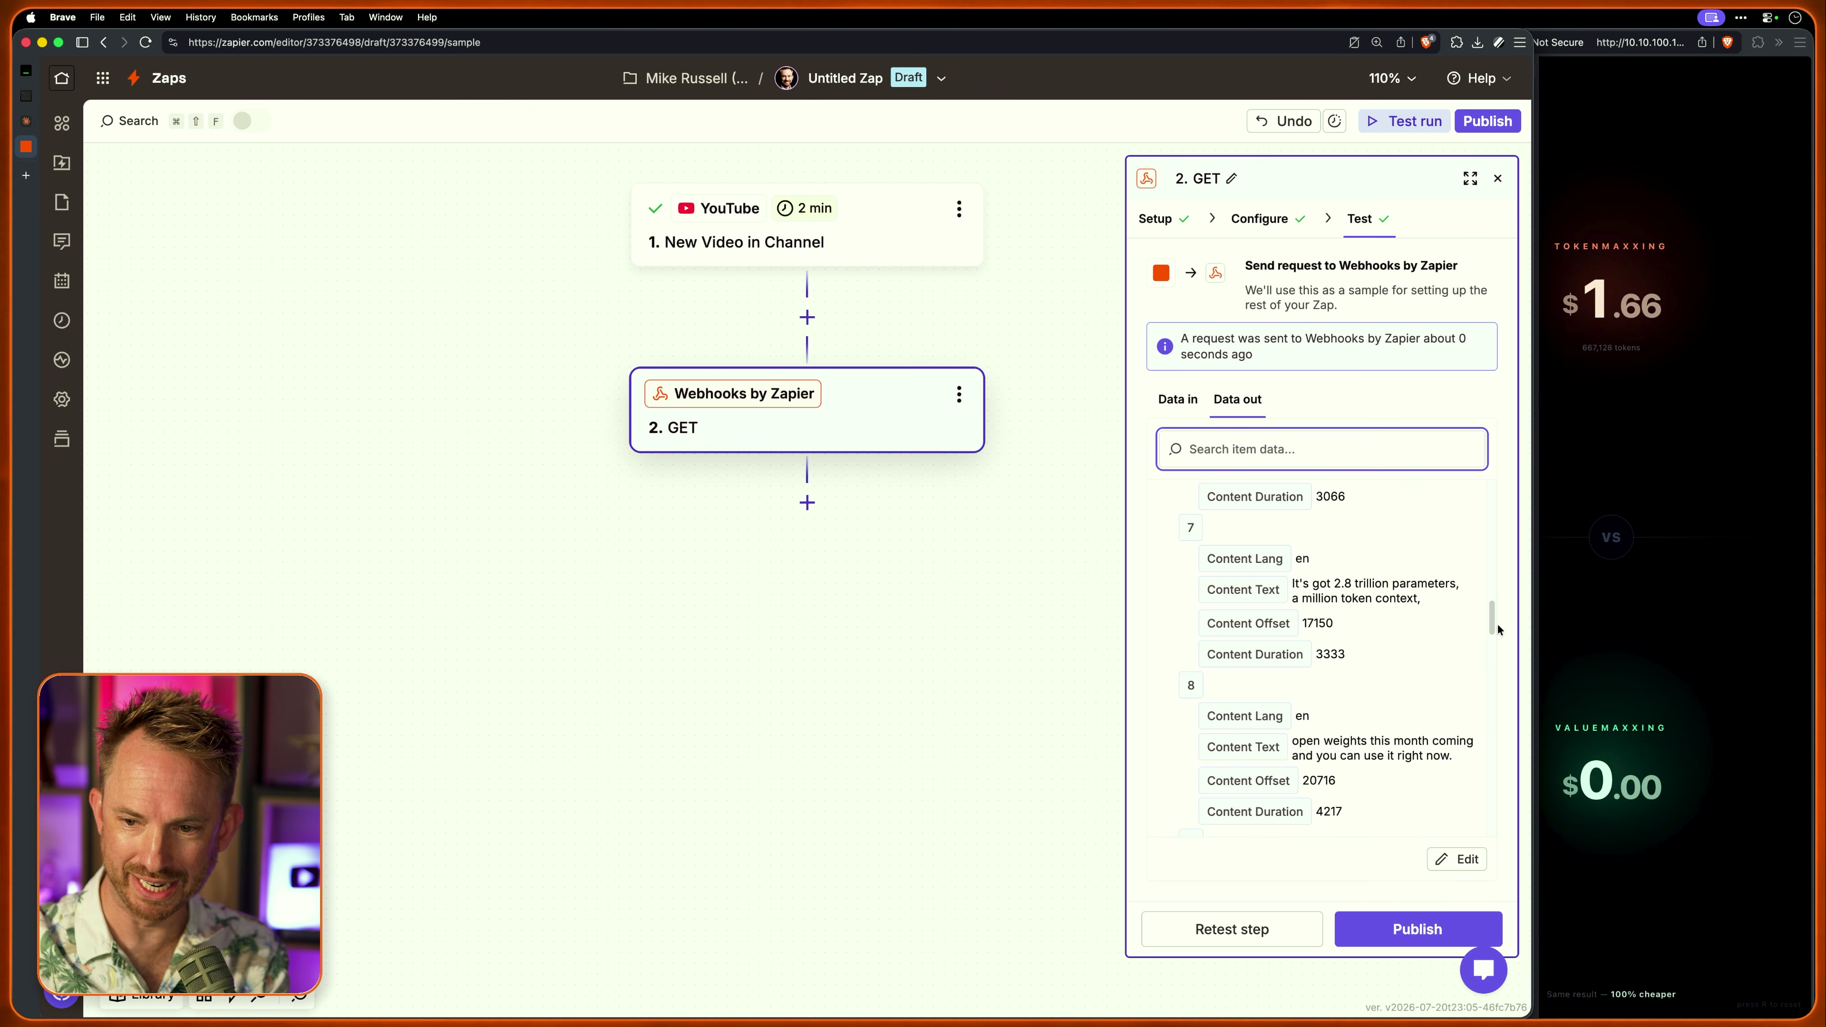
pyautogui.scroll(-15, 1492, 633)
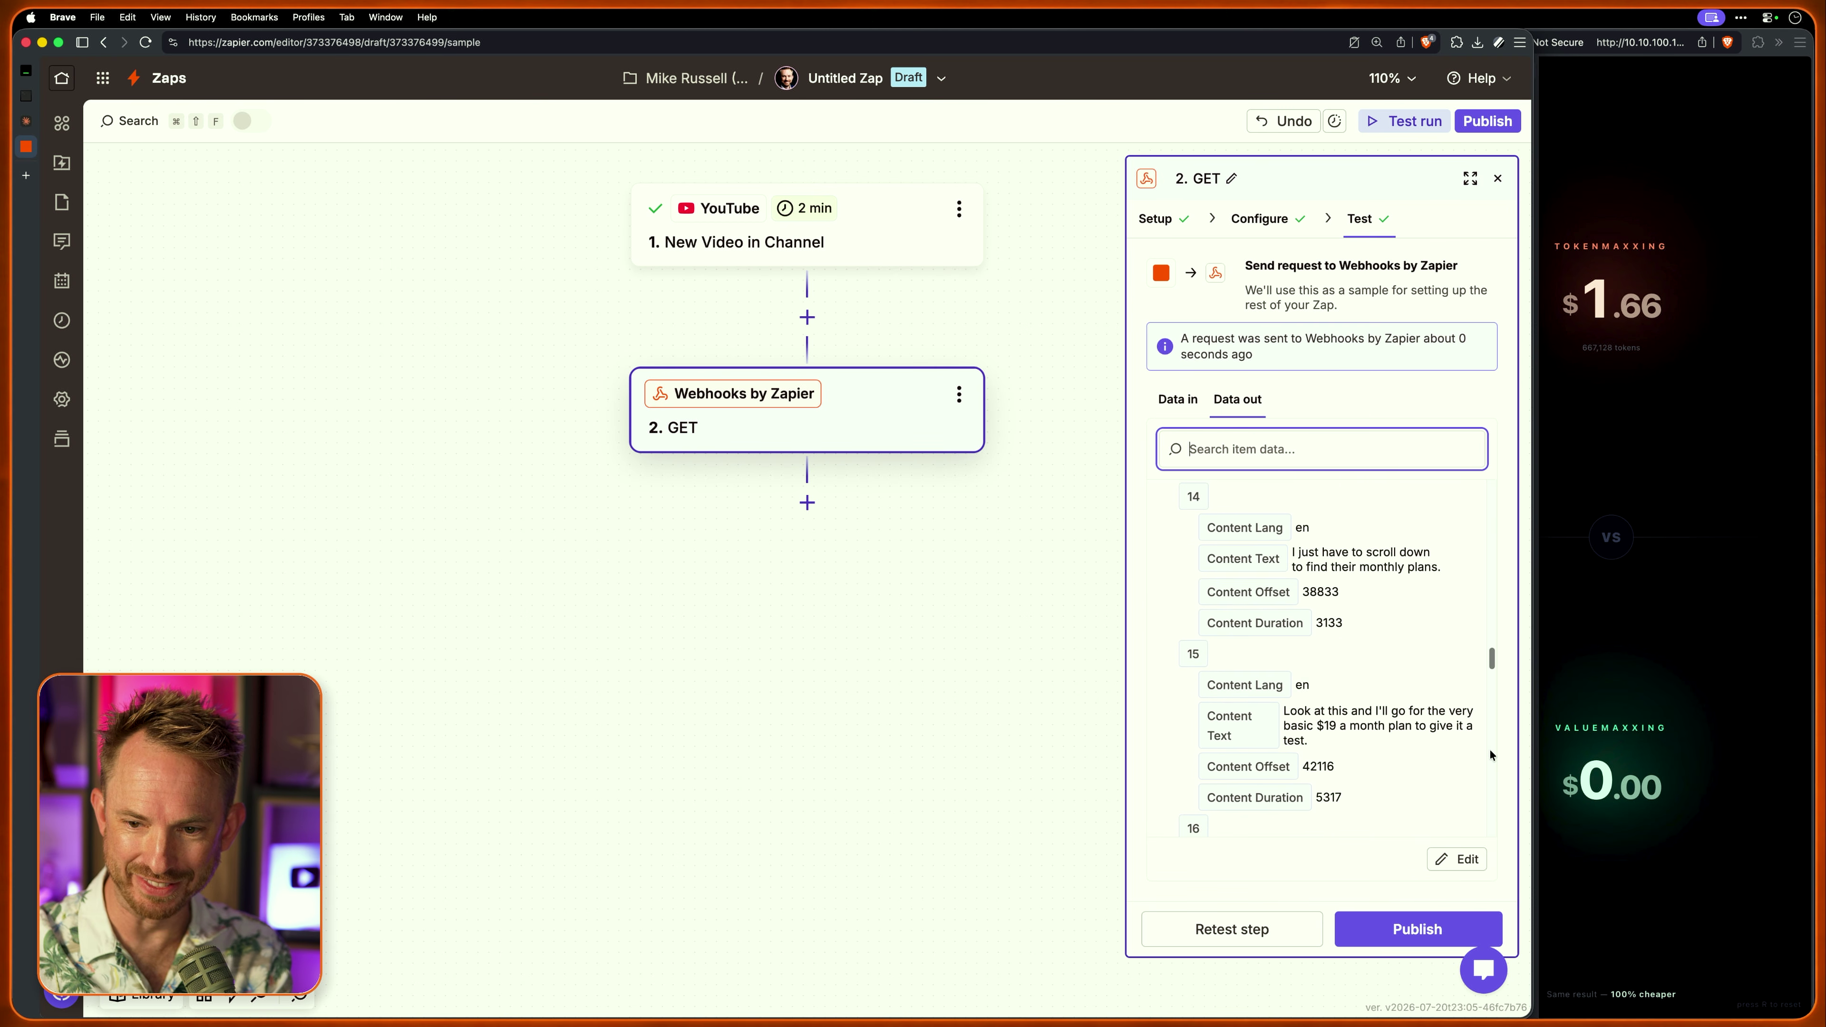
pyautogui.scroll(-10, 1490, 756)
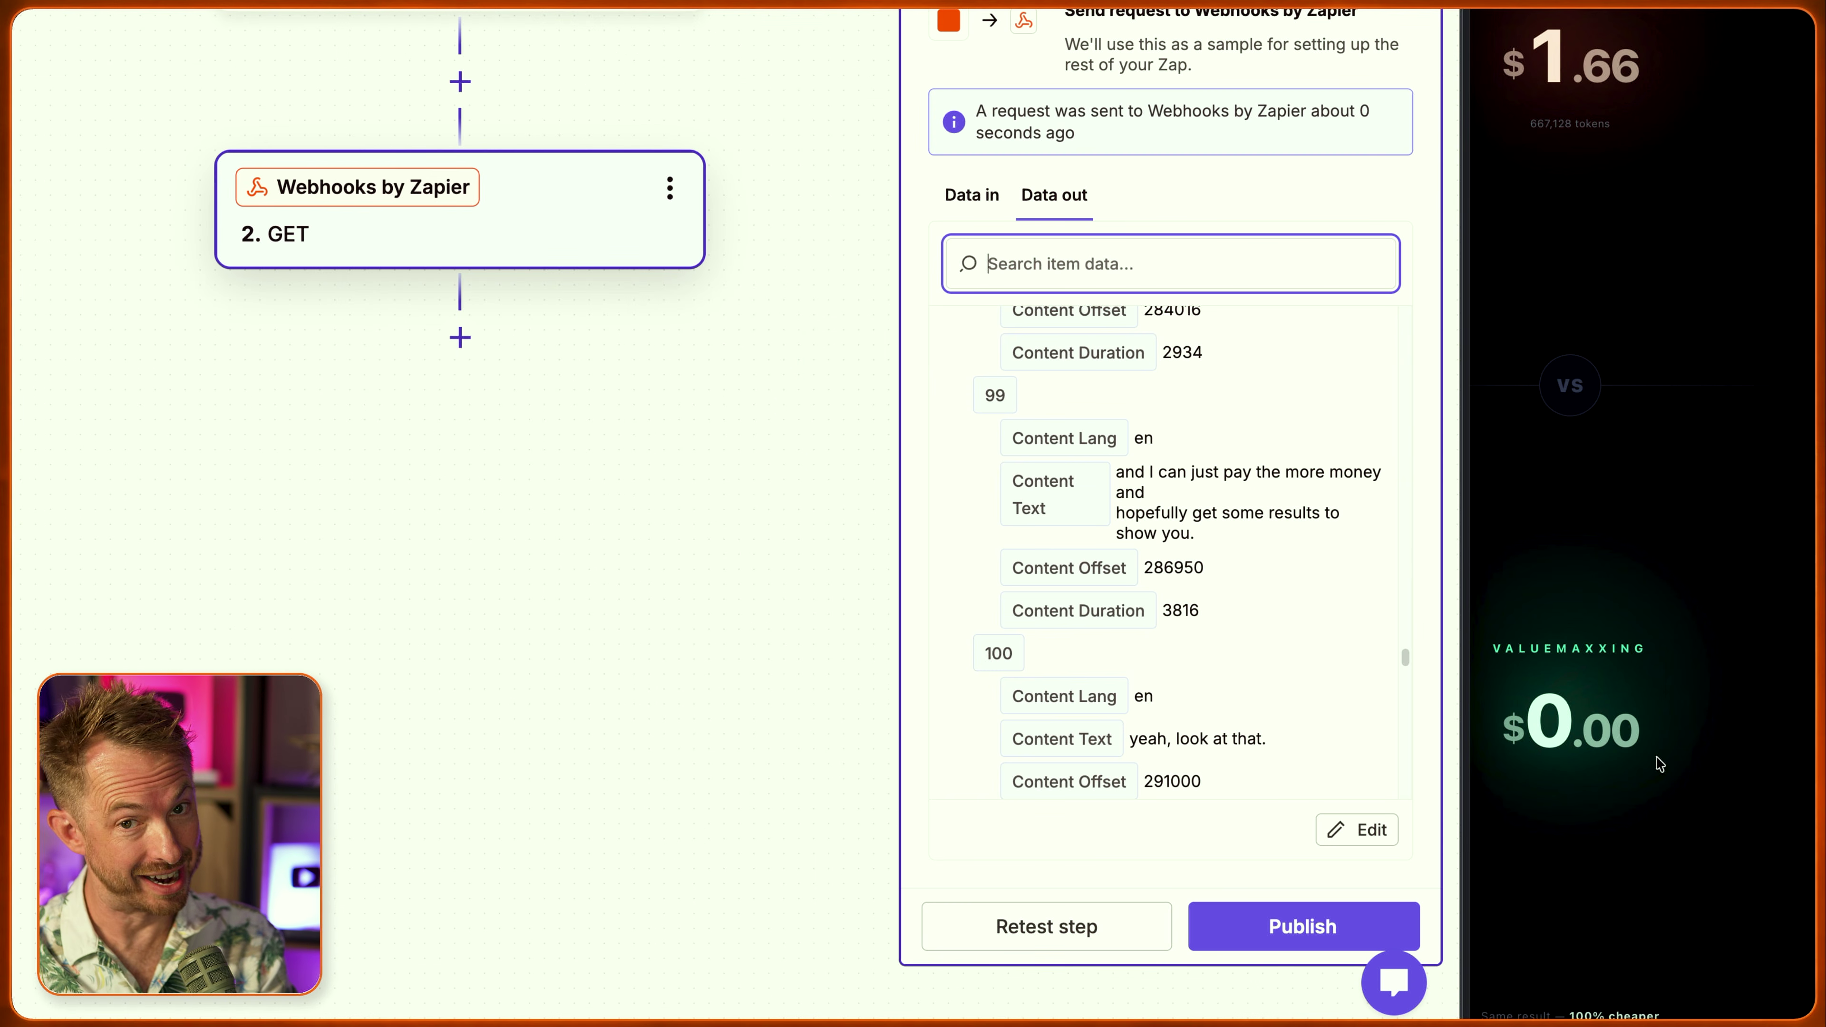
# Add an Anthropic (Claude) action after the webhook step with the Send Message event
pyautogui.click(460, 337)
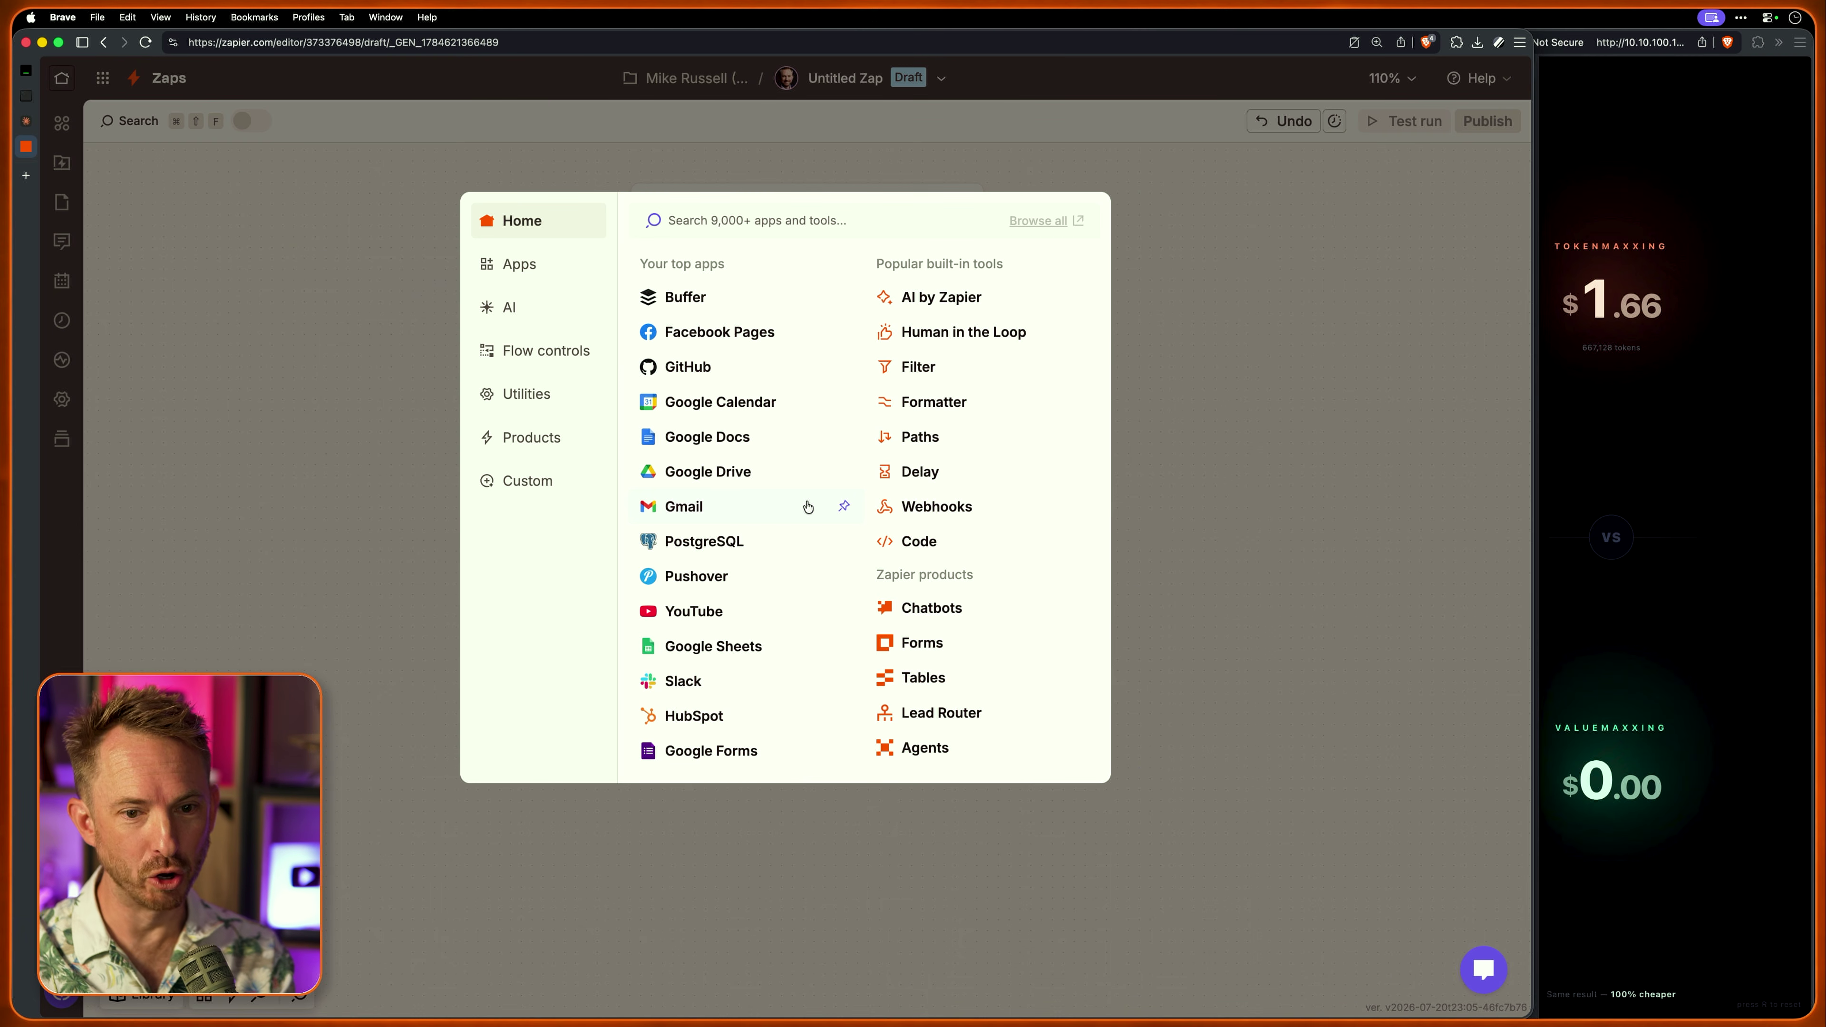
pyautogui.write('clau')
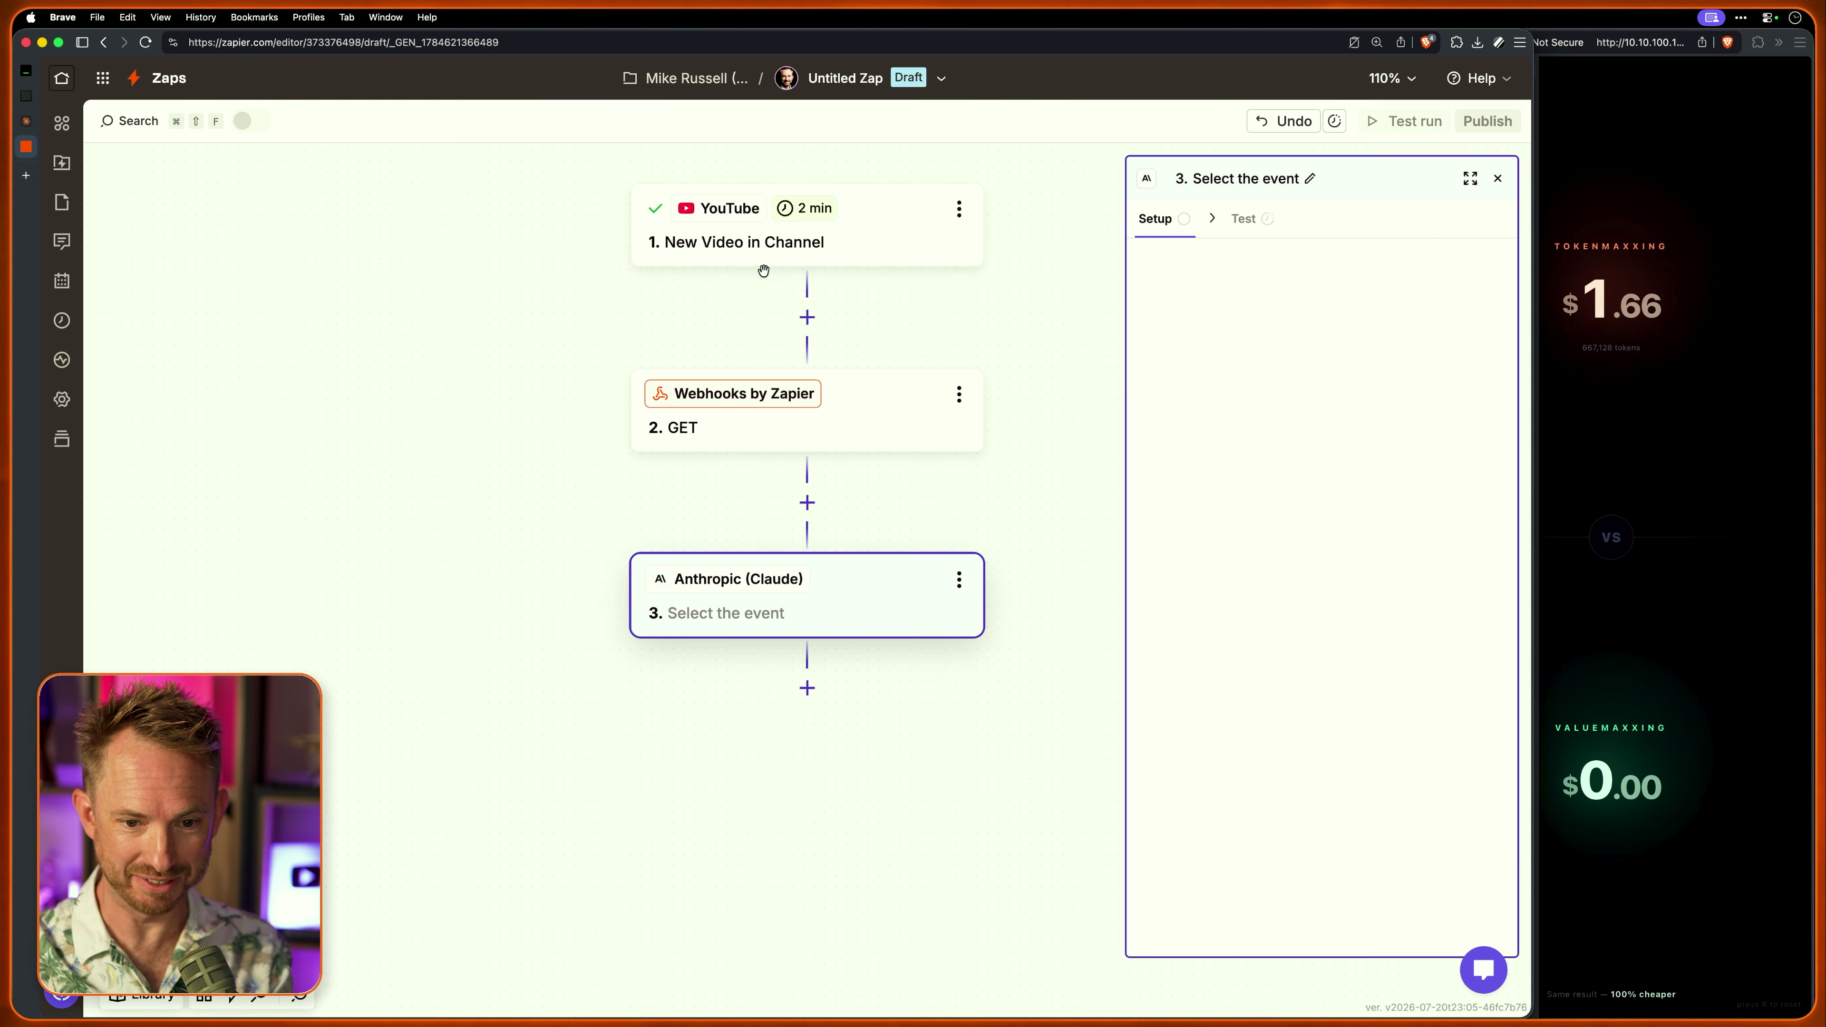
pyautogui.click(1047, 804)
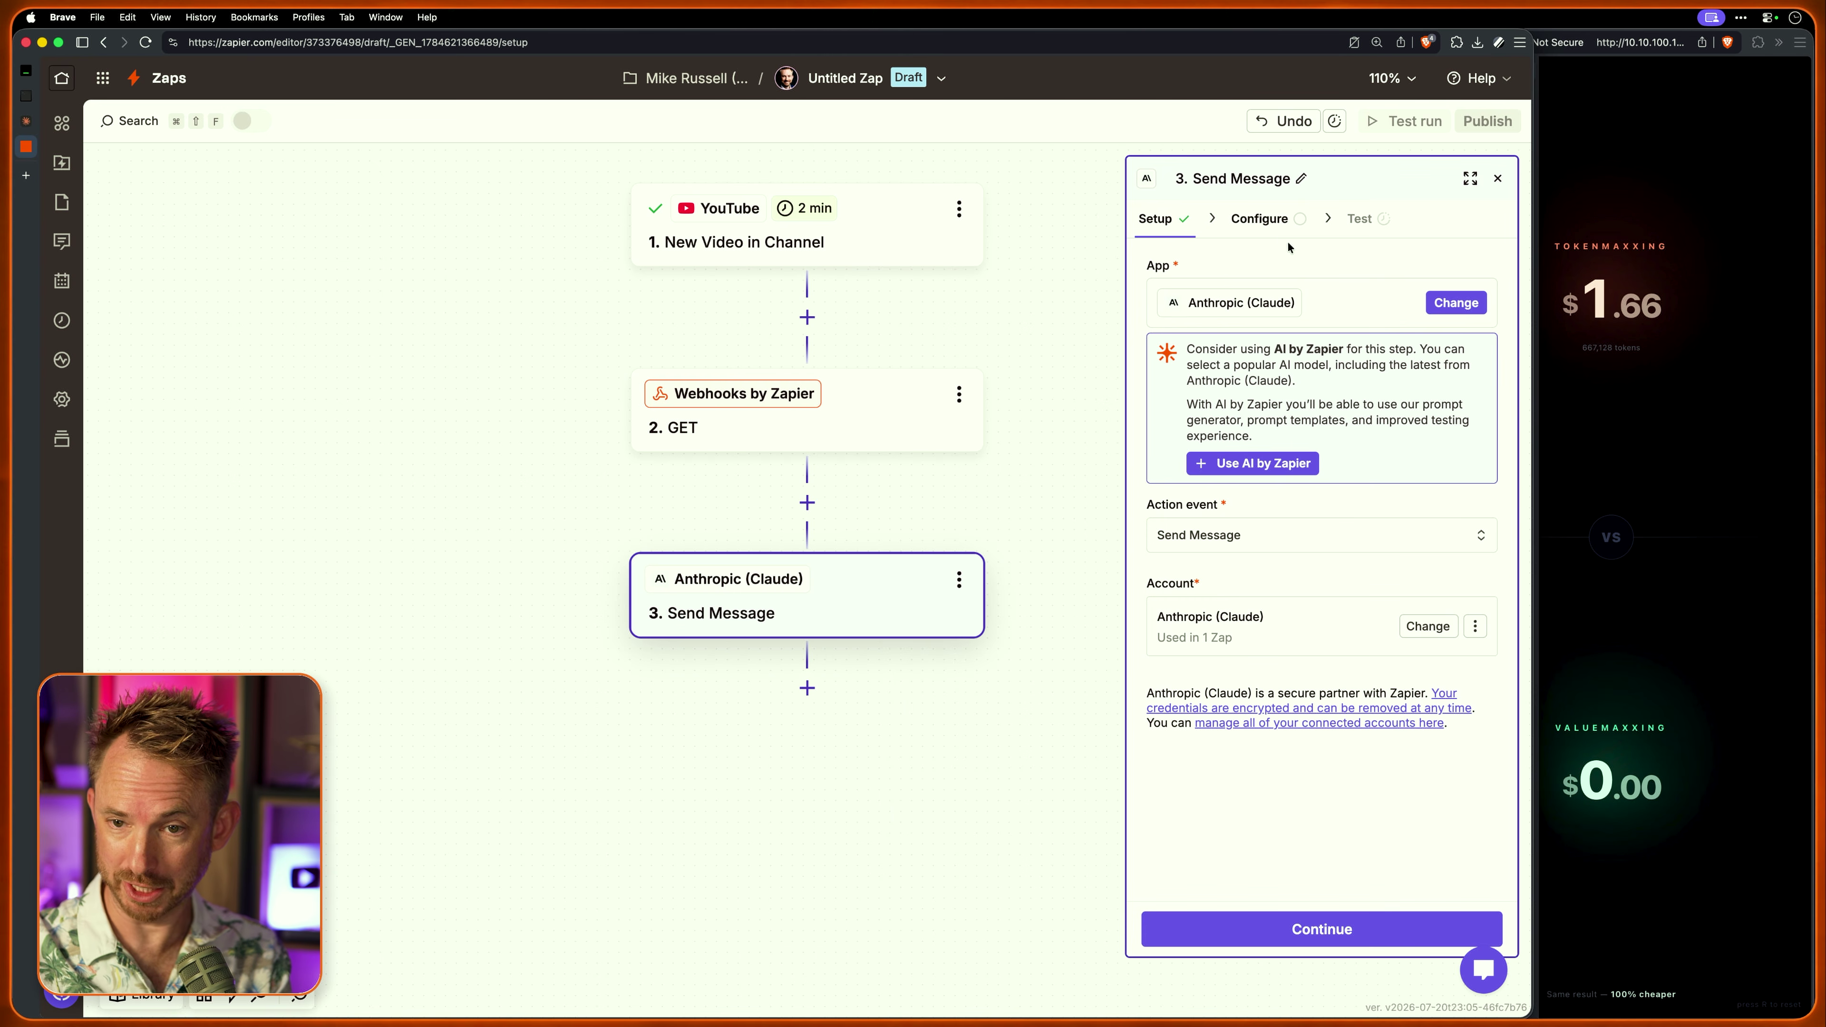
# Write the System prompt defining a Creator Magic copywriter and its voice, ending with "Here is the transcript of my latest video:" and the webhook's Content Text
pyautogui.click(1262, 219)
pyautogui.click(1201, 444)
pyautogui.write('You are the copywriter for Creator Magic, a YouTube channel about AI tools, agents, and automation for creators and builders. Voice: practical, hands-on, energetic, no hype, real numbers over buzzwords.  Here is the transcript of my latest video:')
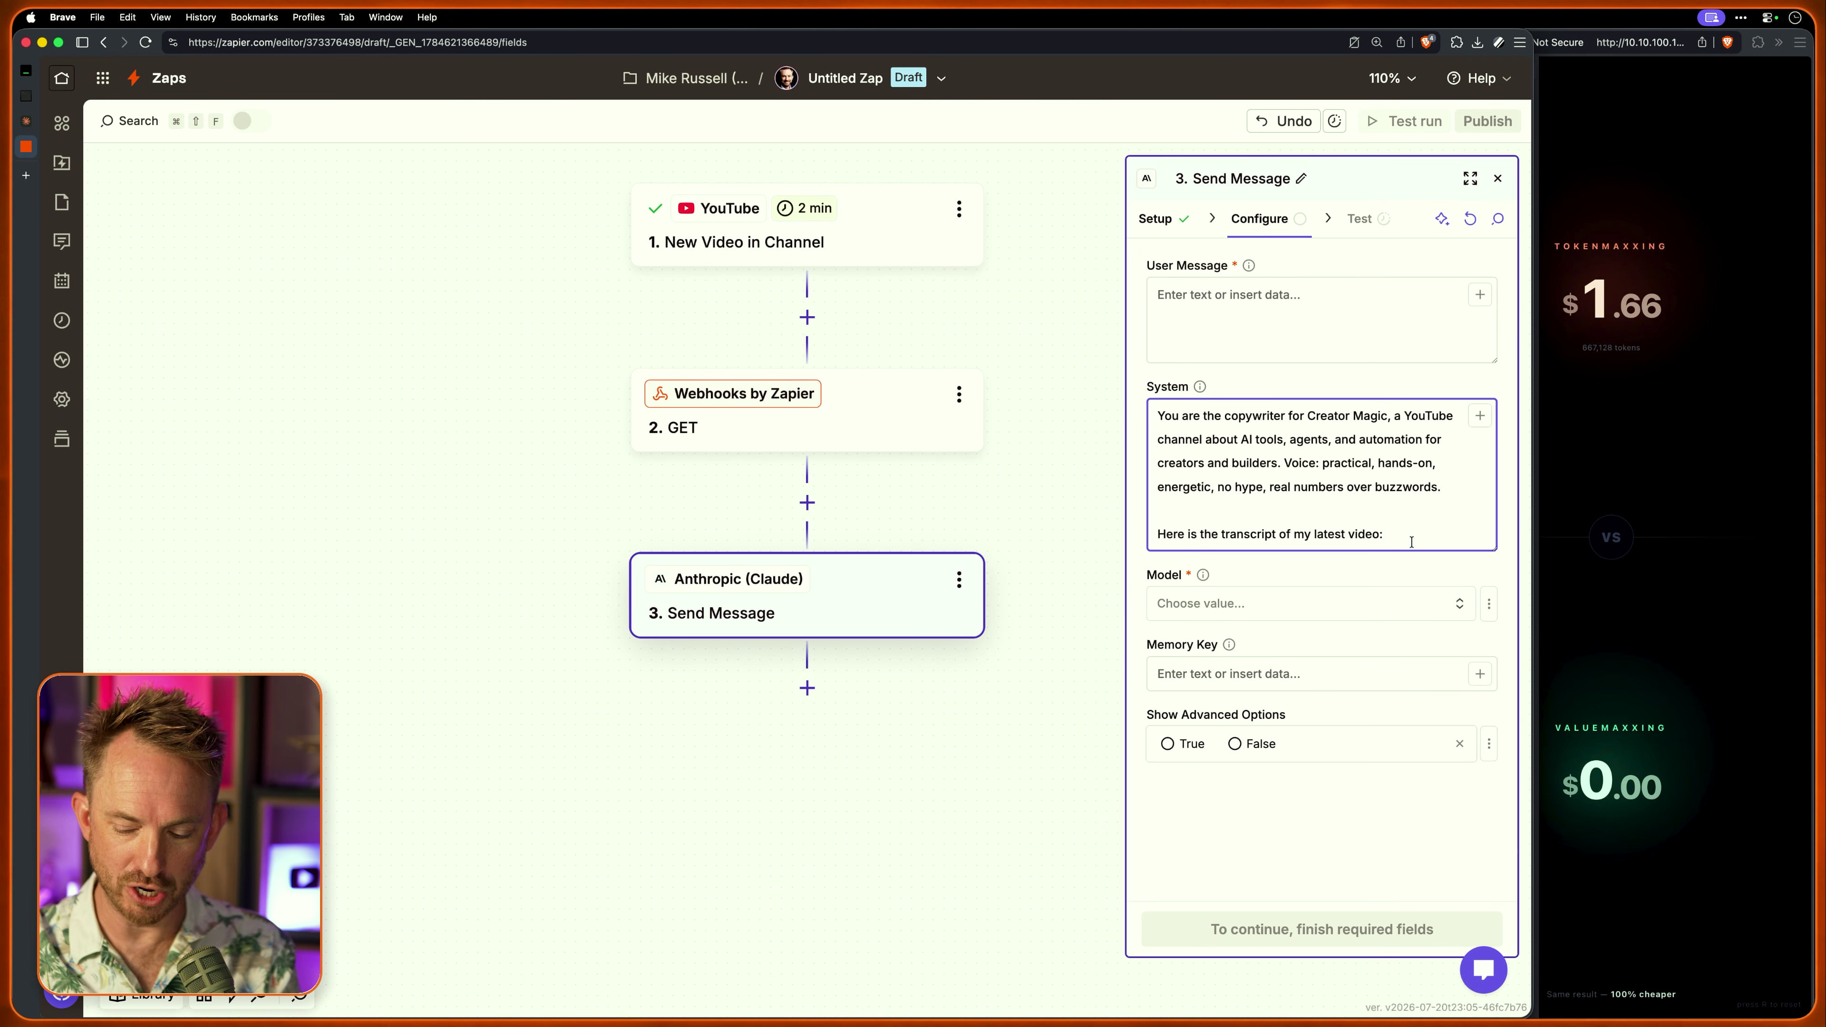
pyautogui.press('Return')
pyautogui.write('/')
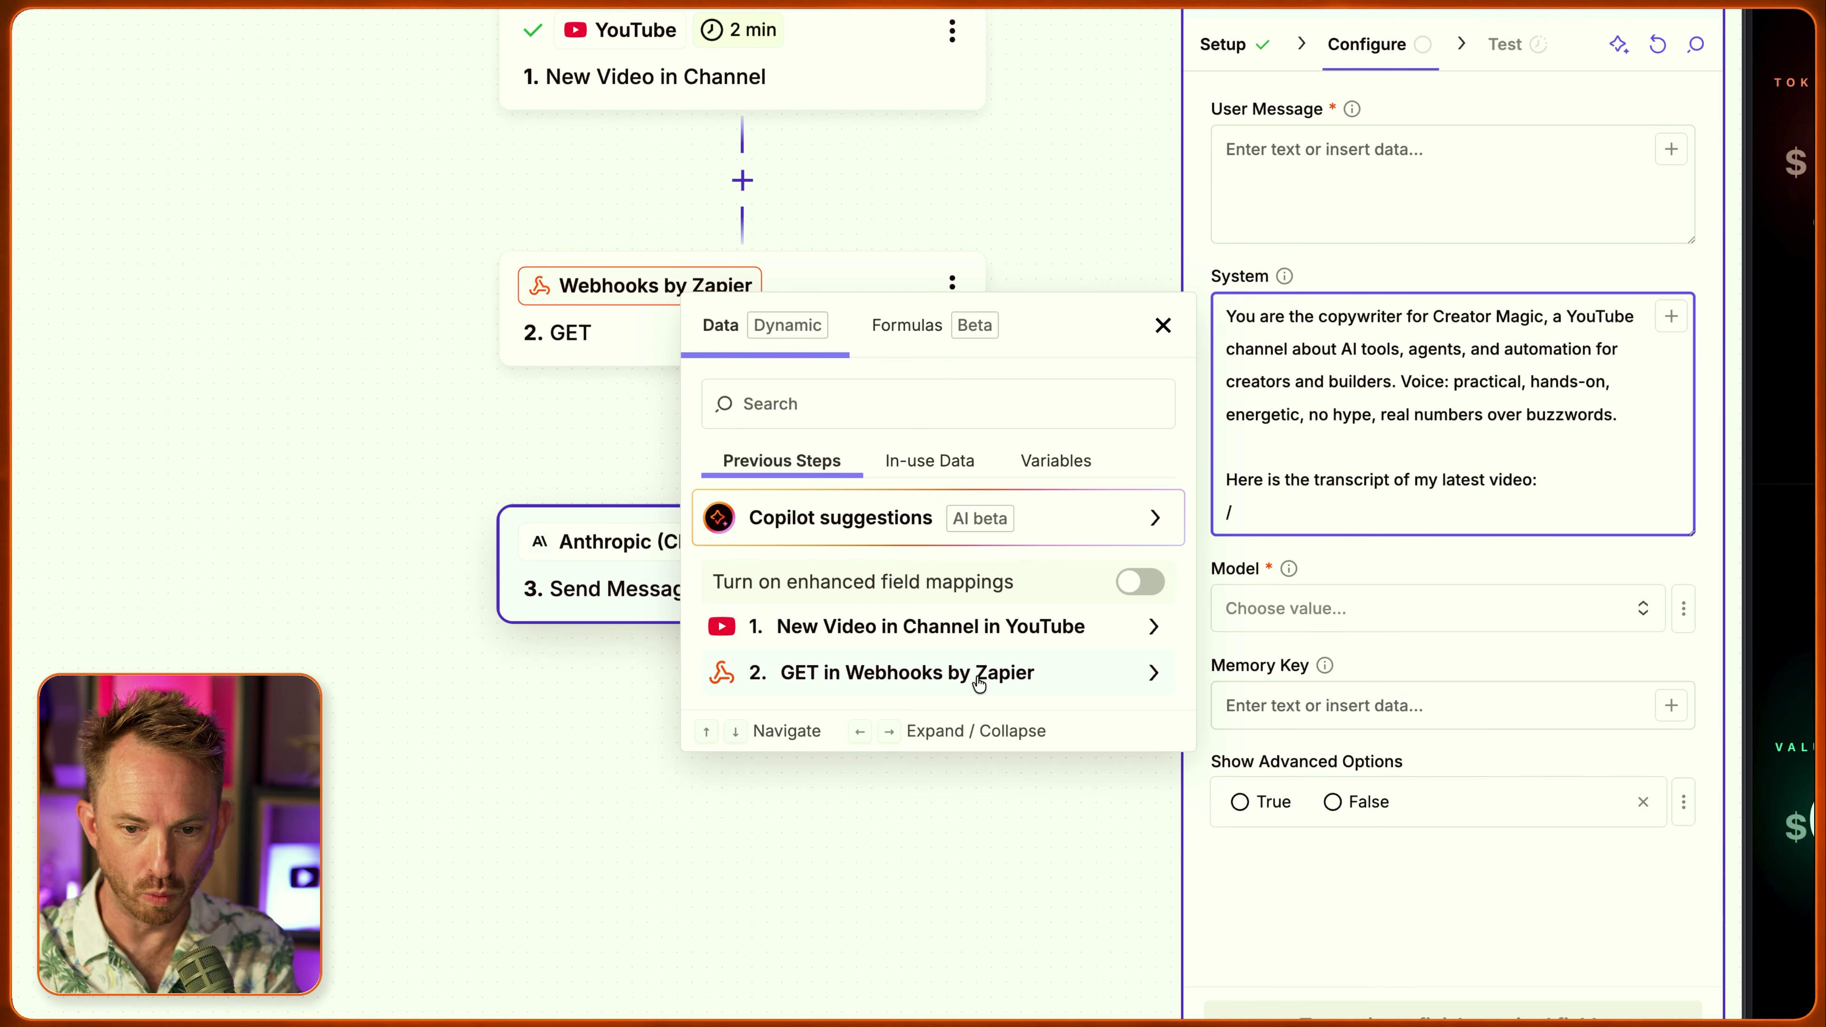
pyautogui.click(979, 683)
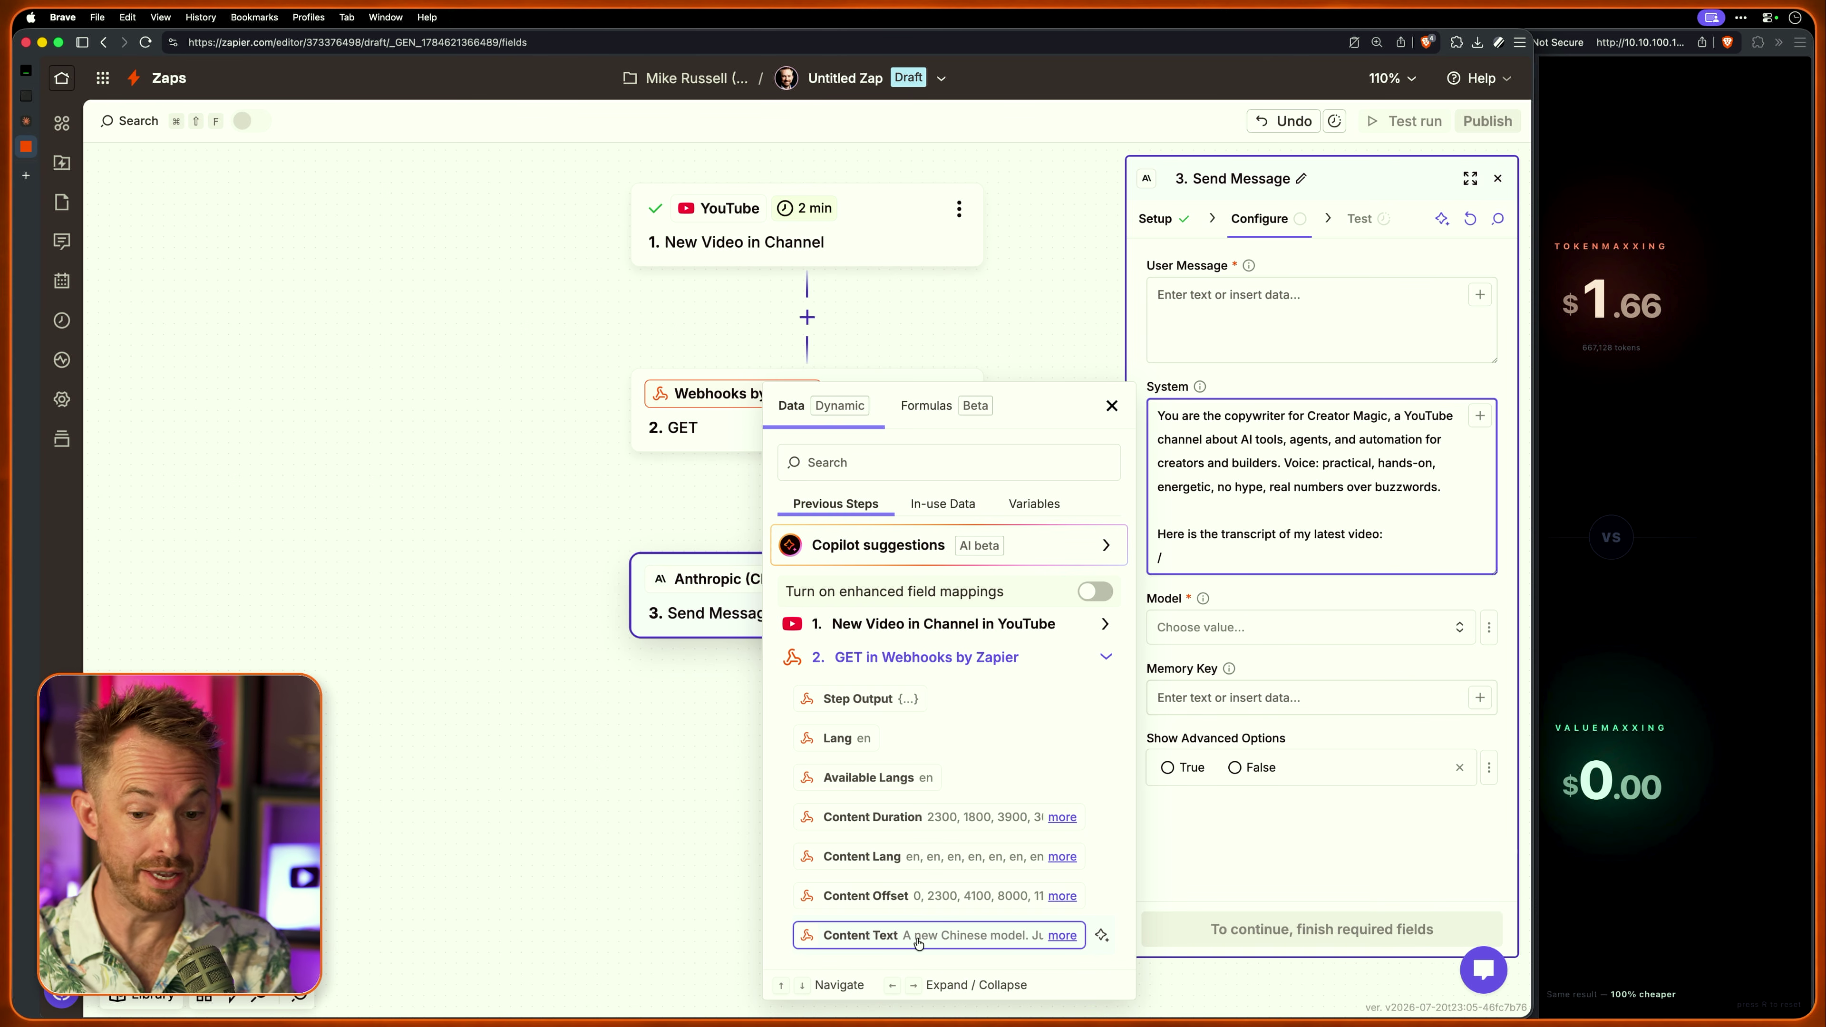
pyautogui.click(918, 943)
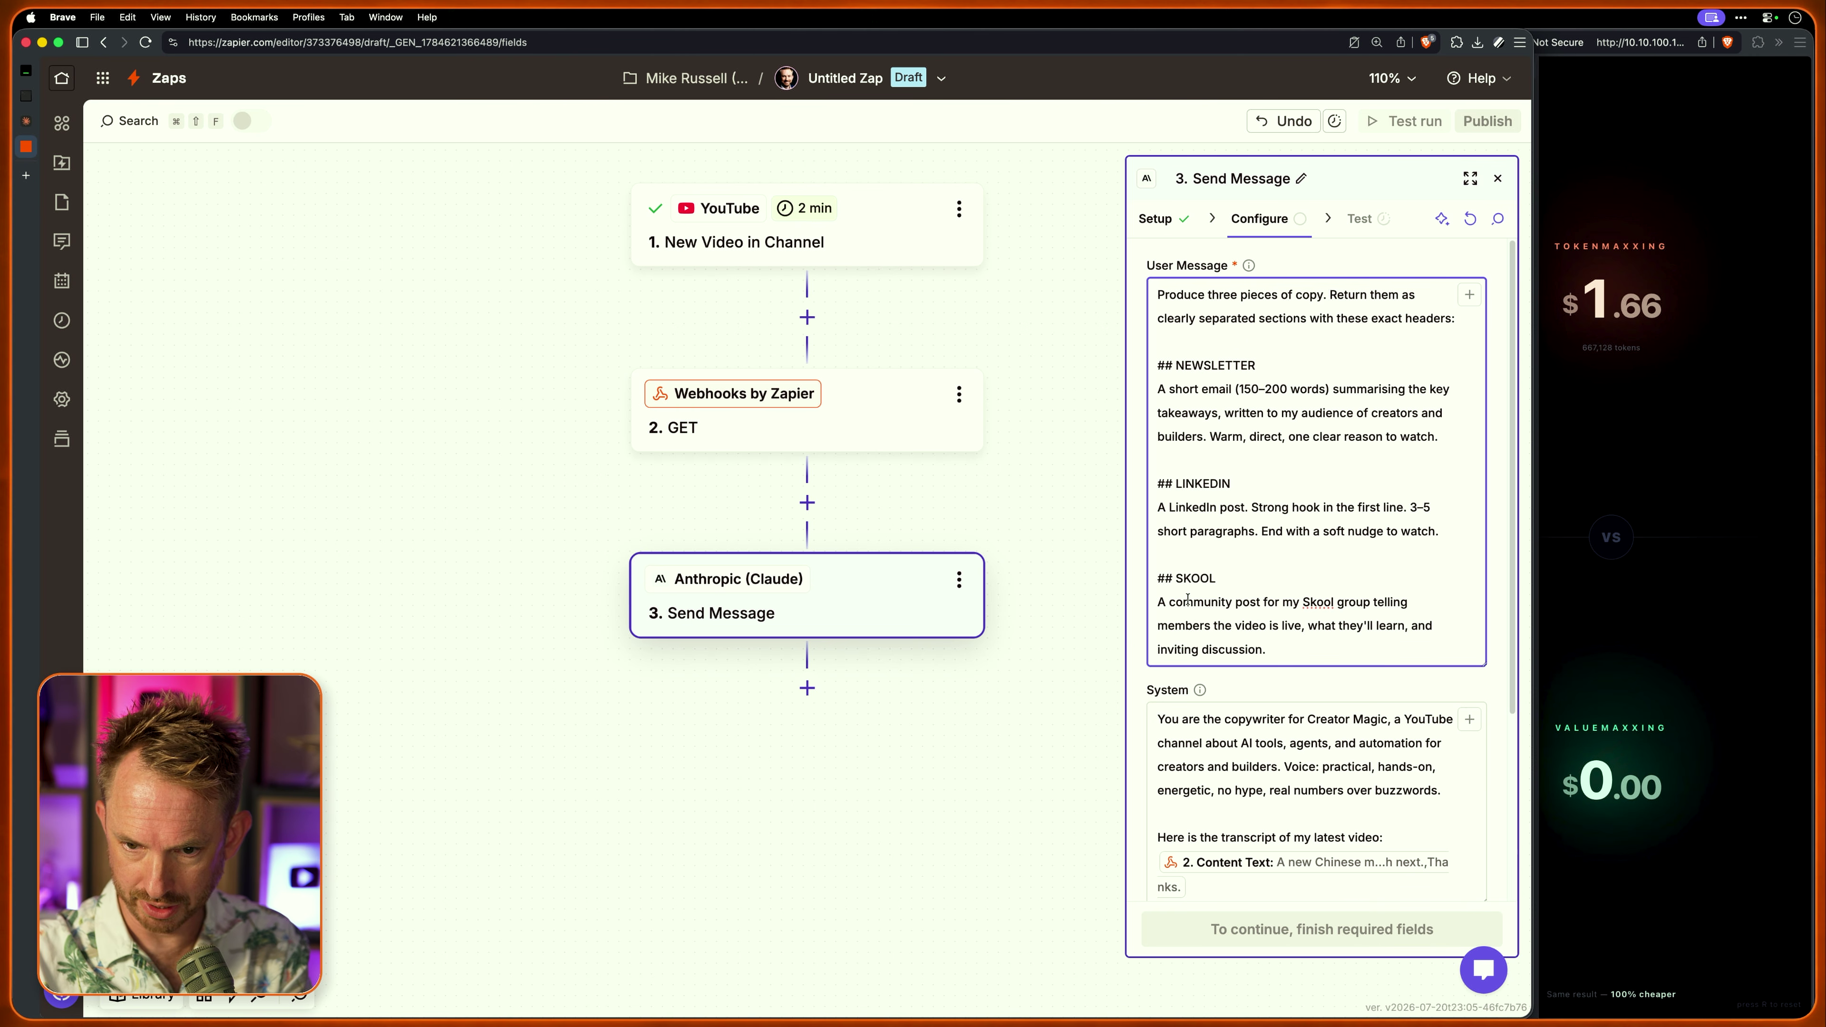
# Append "Output as JSON." as a new paragraph of the User Message and choose Claude Fable 5 as the model
pyautogui.press('Return')
pyautogui.press('Return')
pyautogui.write('Output a')
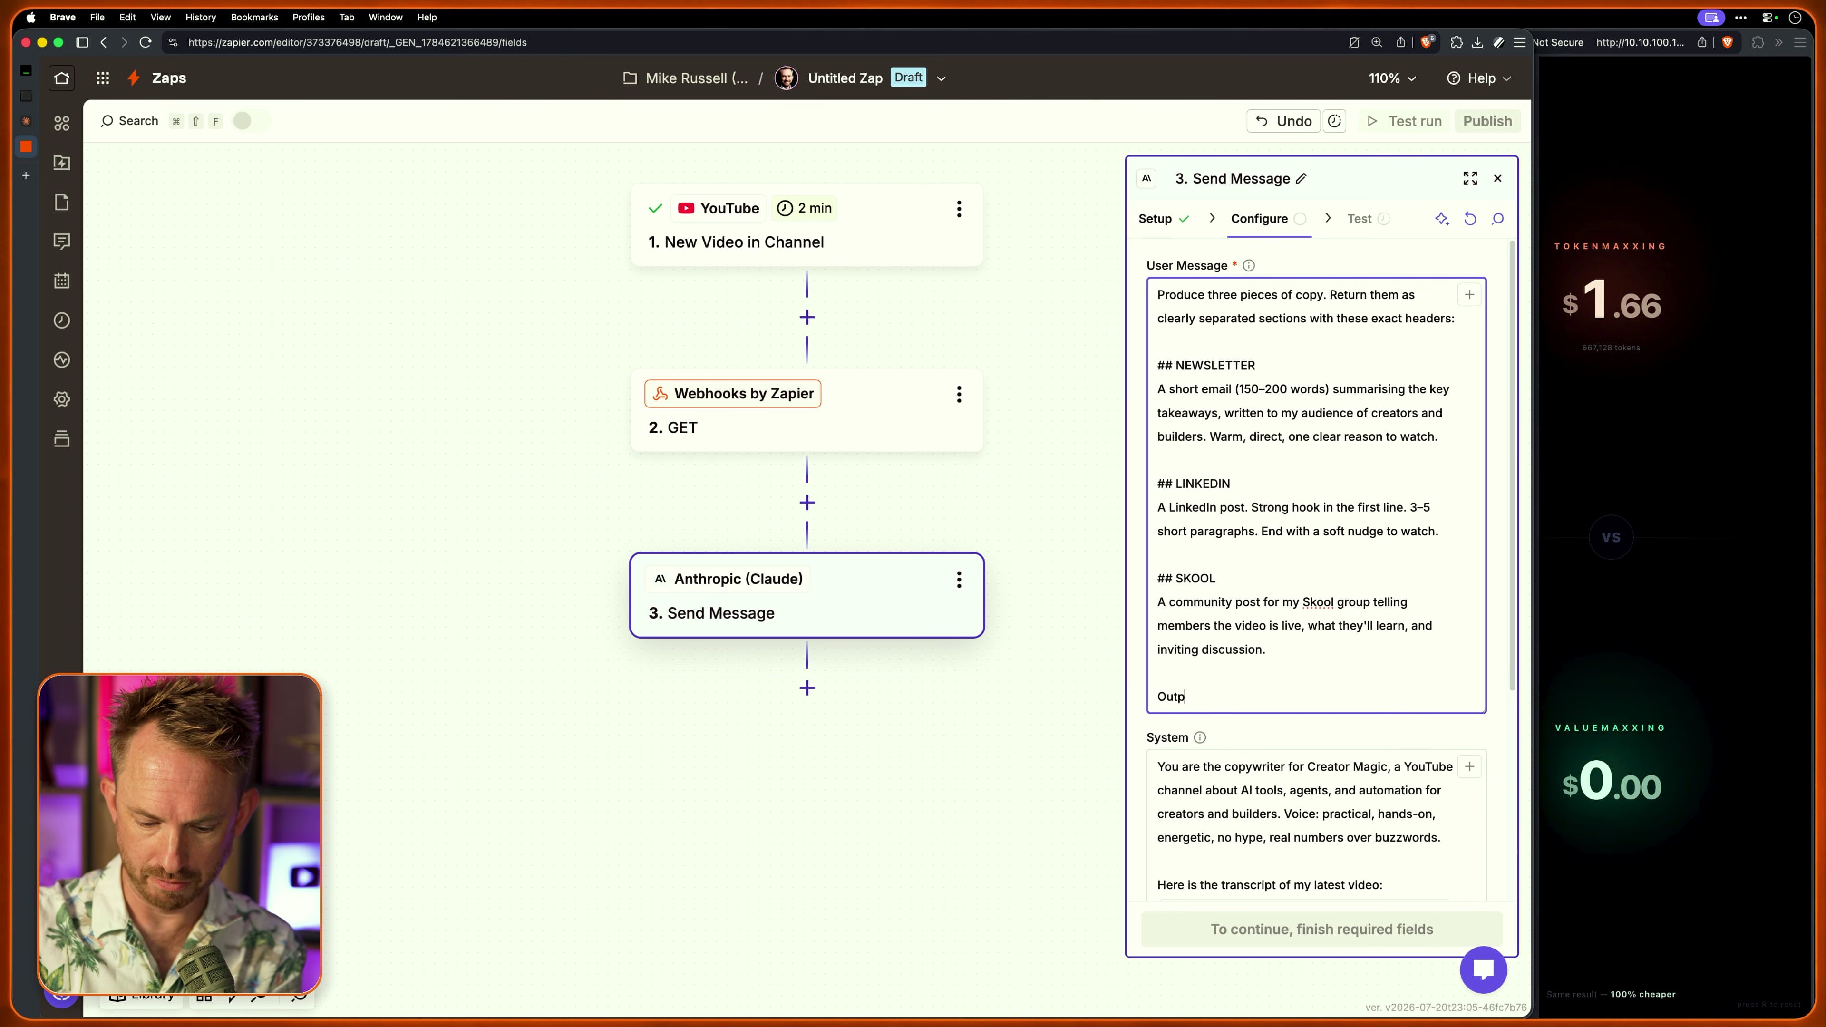
pyautogui.write('s as JSON.')
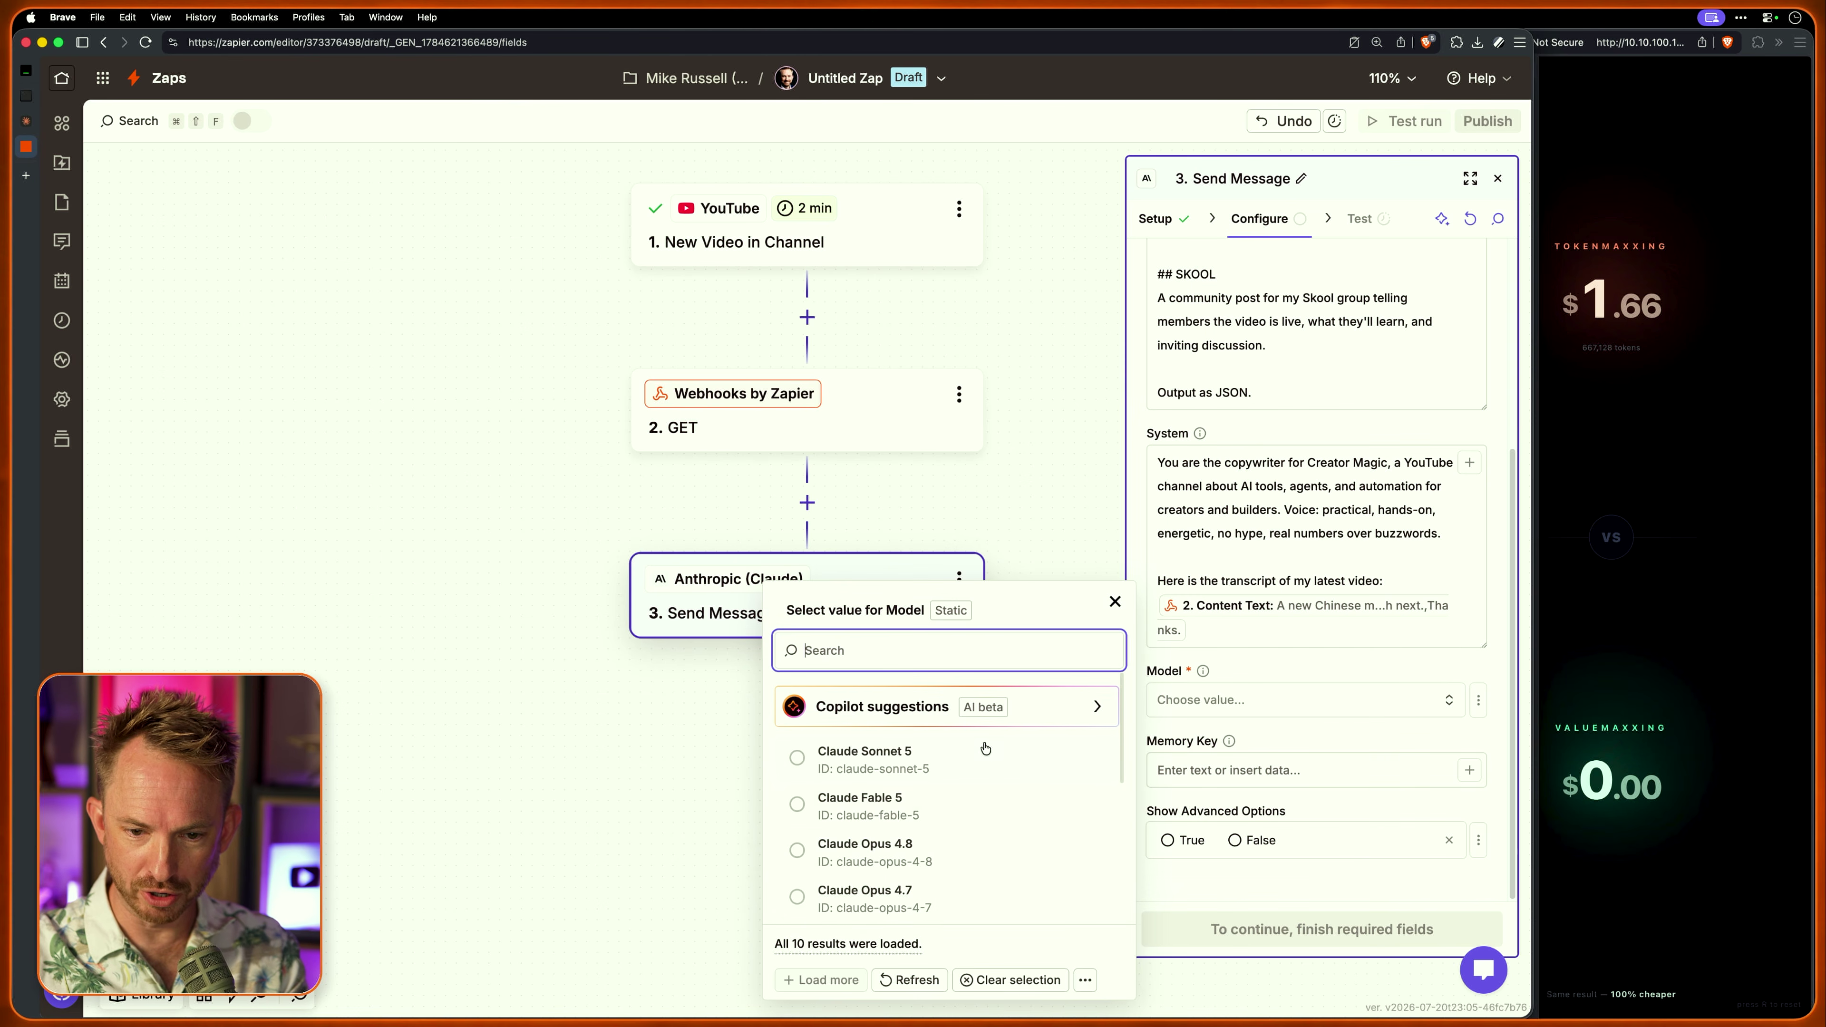
pyautogui.click(878, 810)
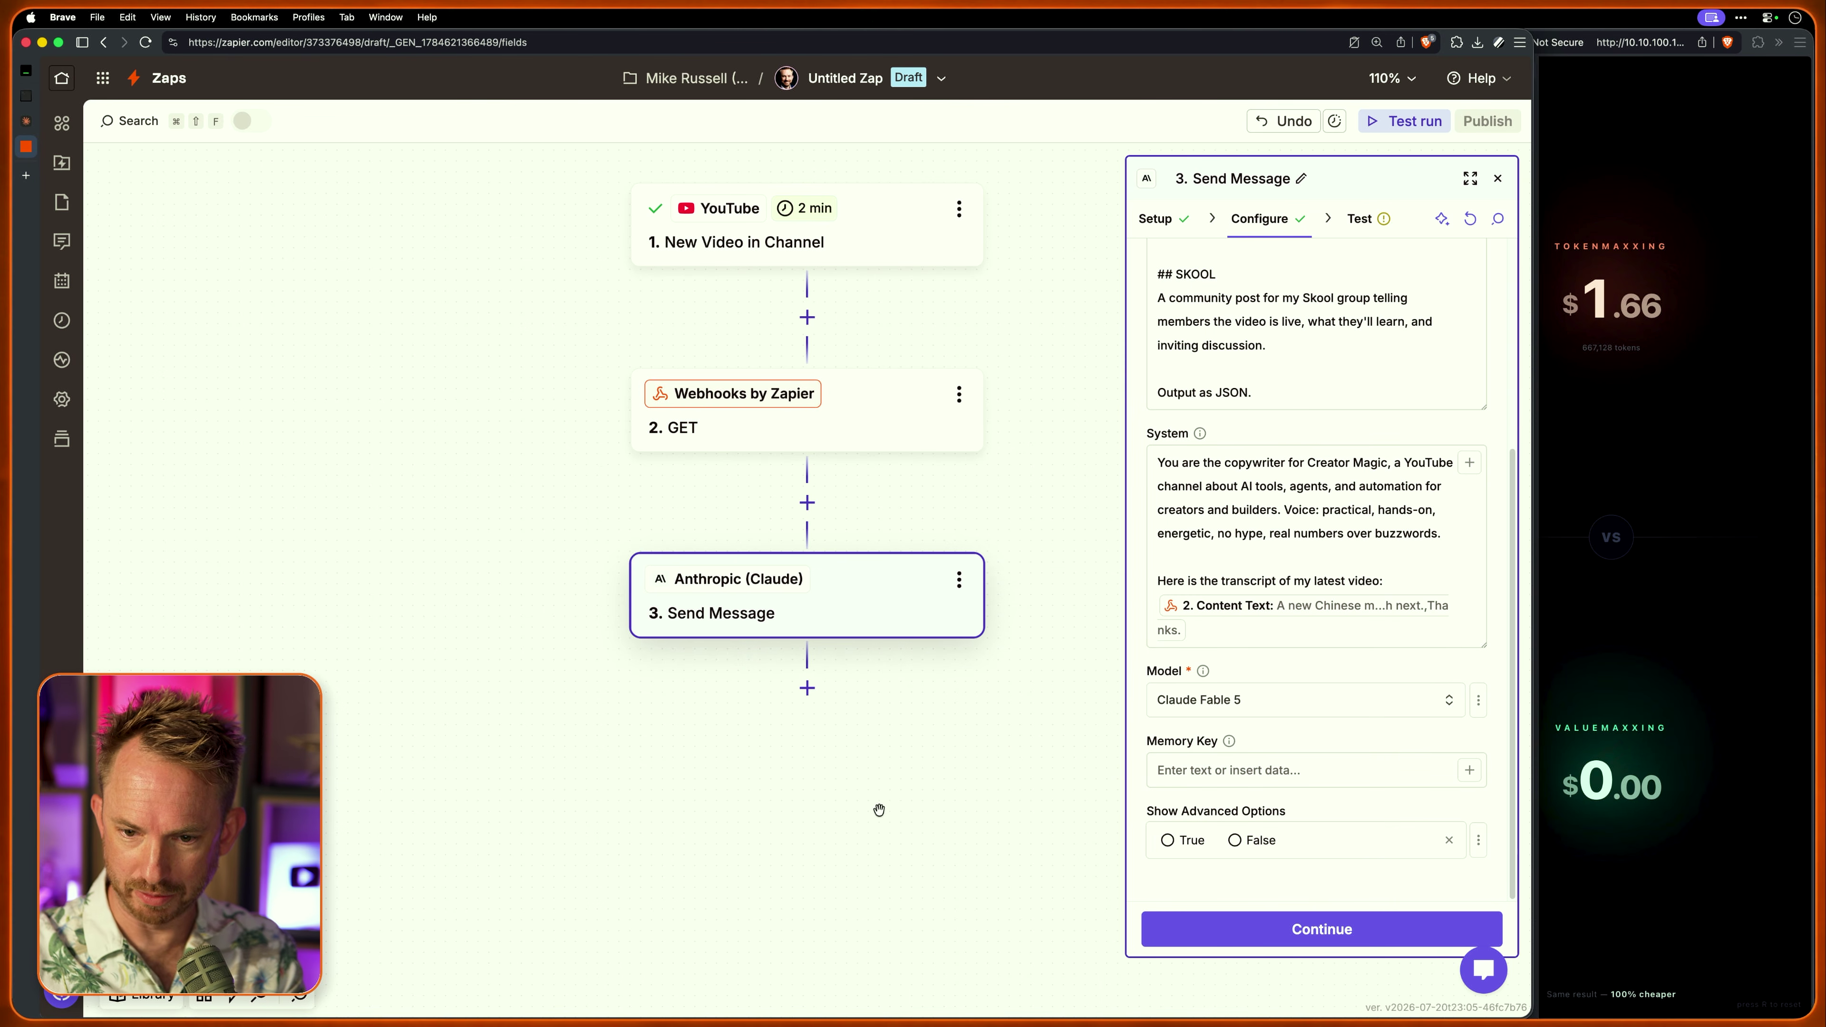
# Test the Claude Send Message step, reviewing its request data and the generated newsletter, LinkedIn and Skool copy
pyautogui.click(1287, 924)
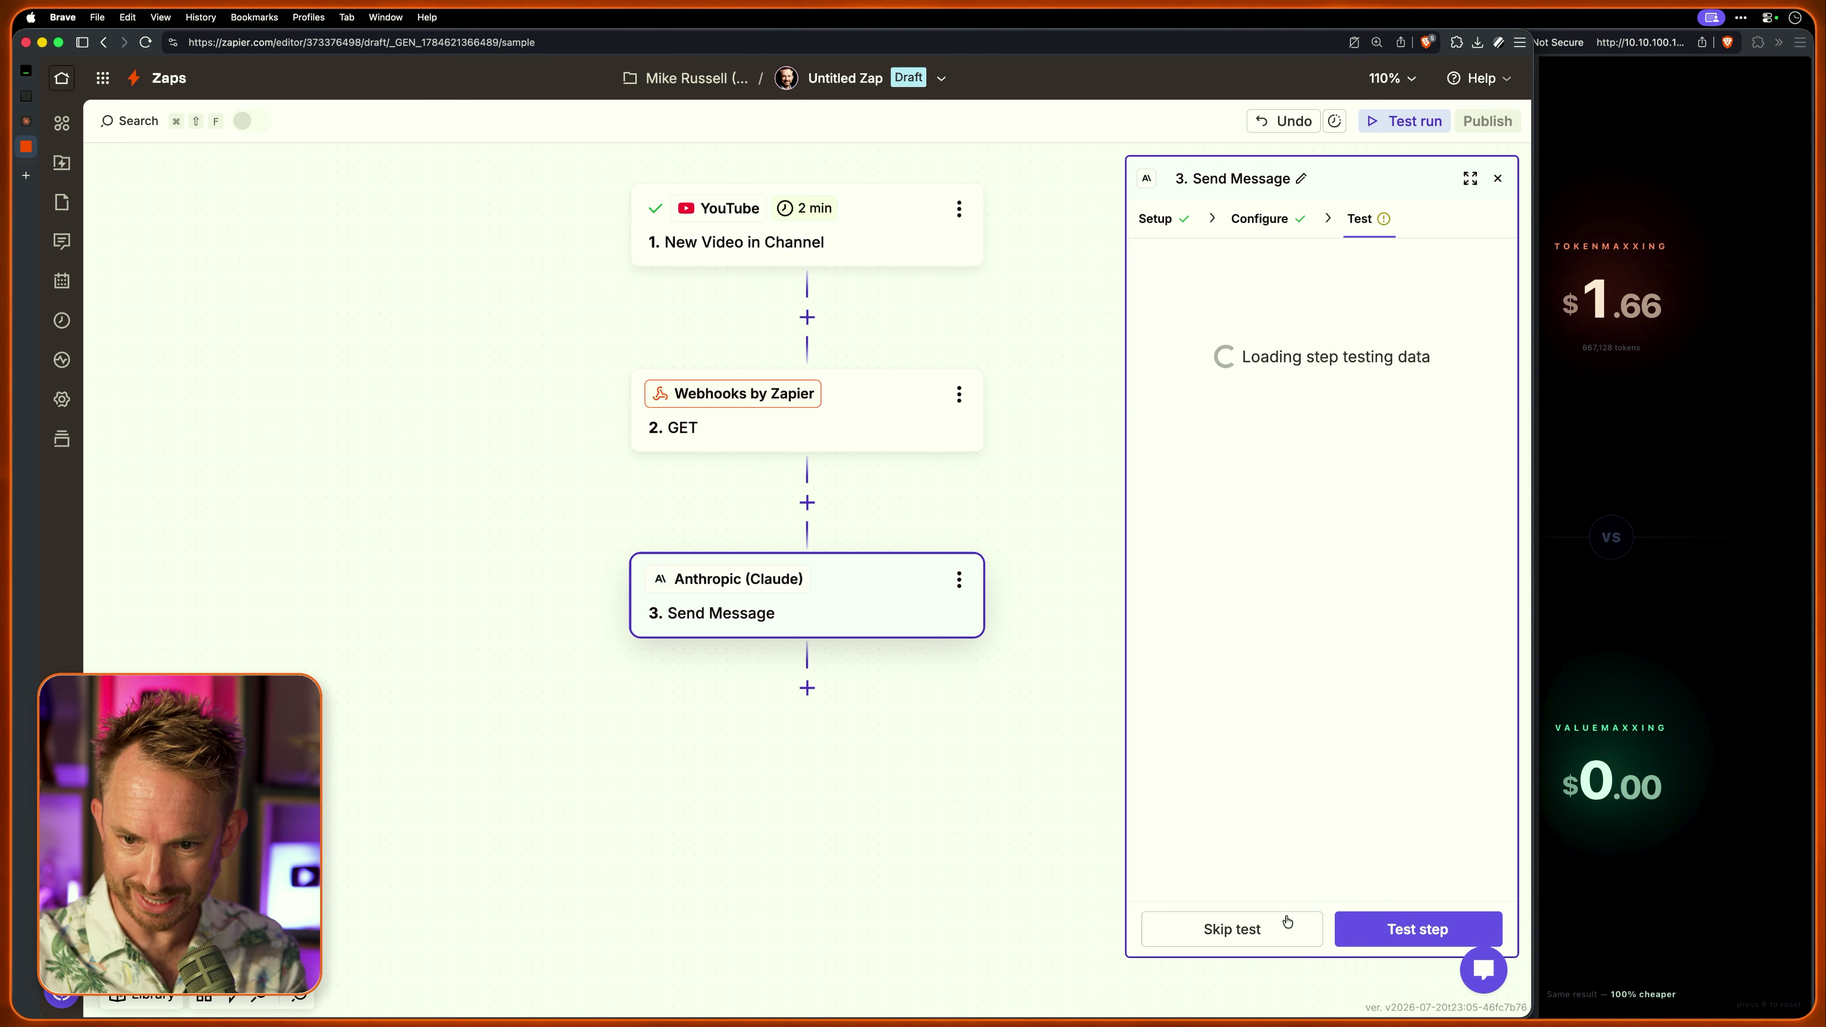
pyautogui.scroll(-8, 1292, 561)
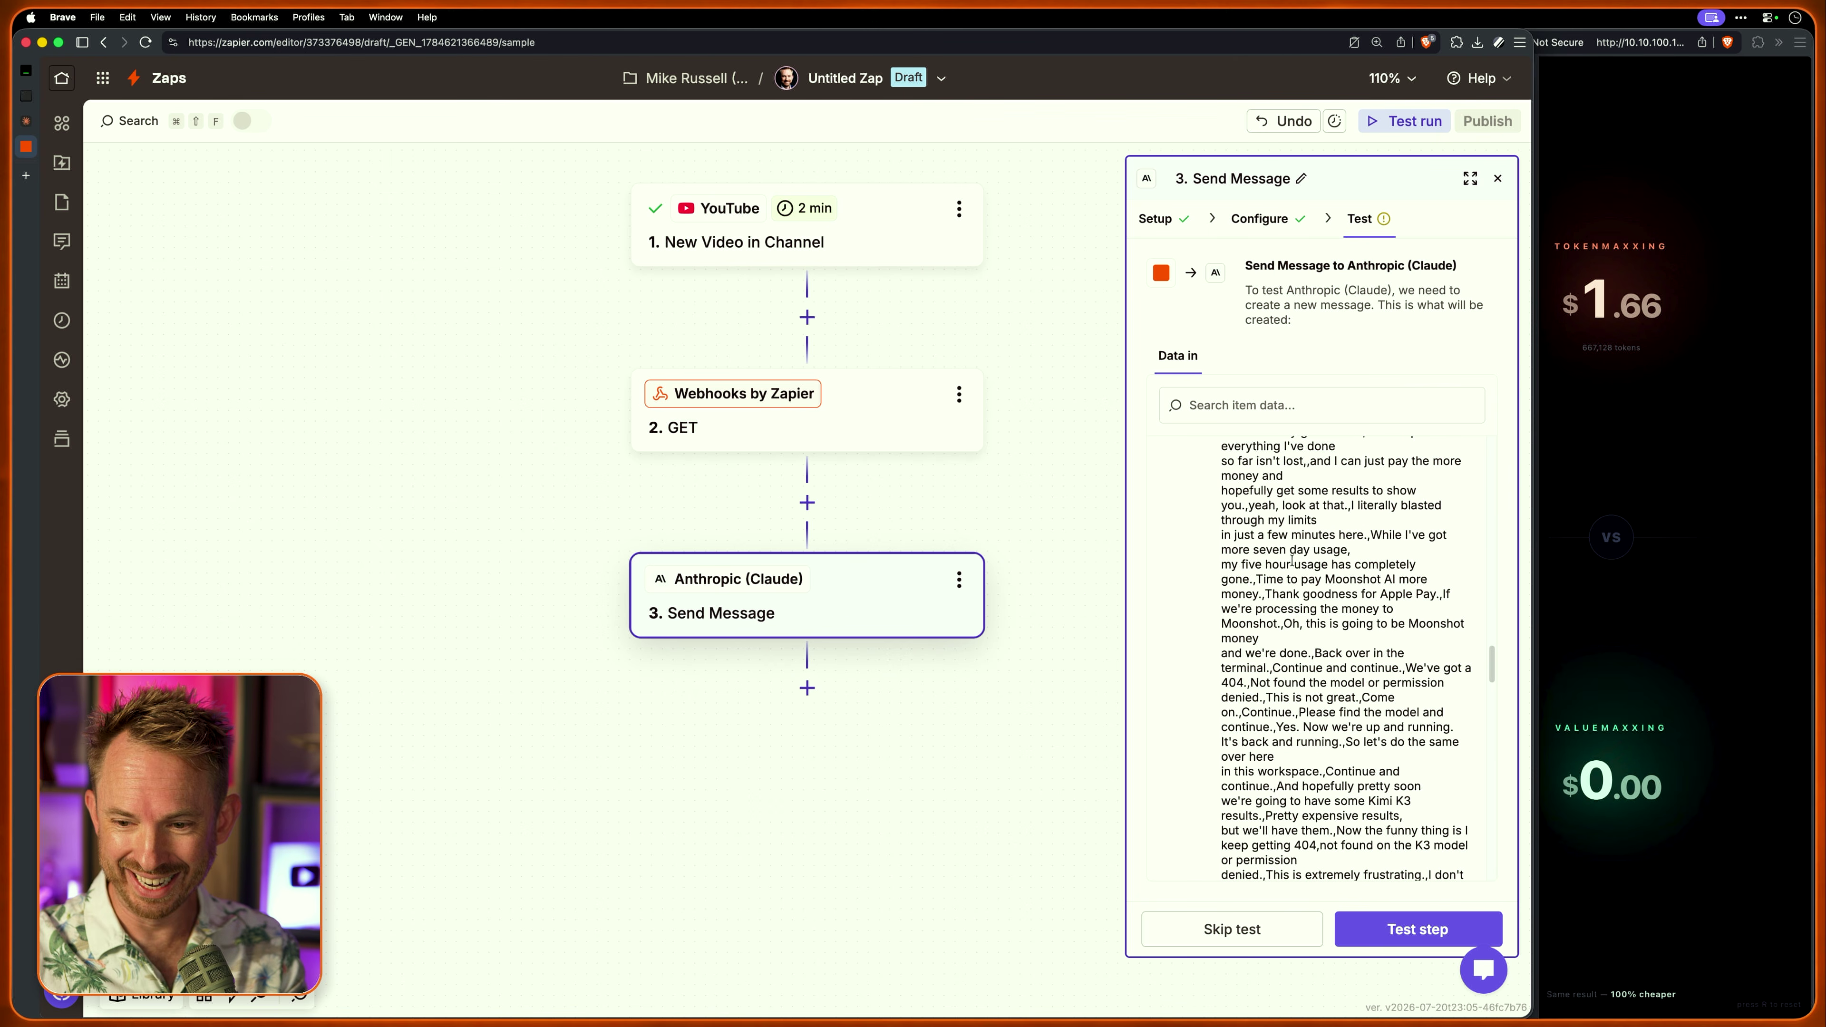
pyautogui.scroll(-10, 1292, 561)
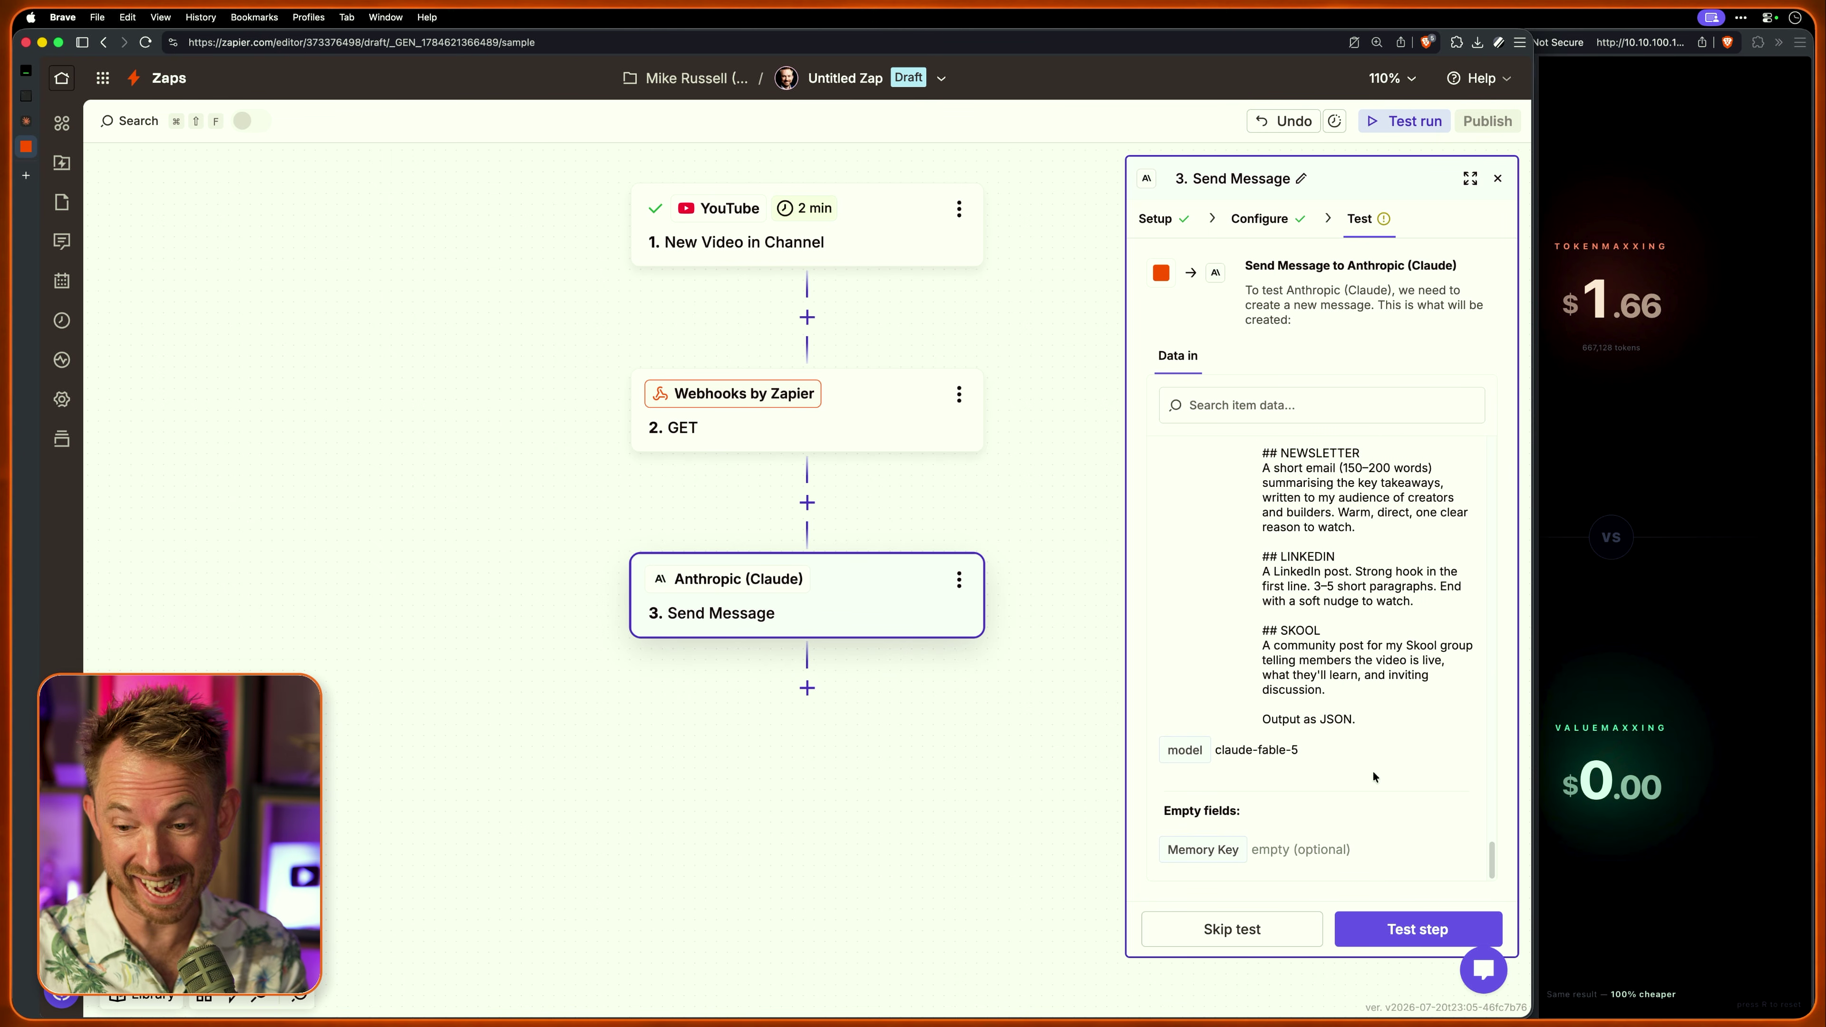
pyautogui.click(1409, 929)
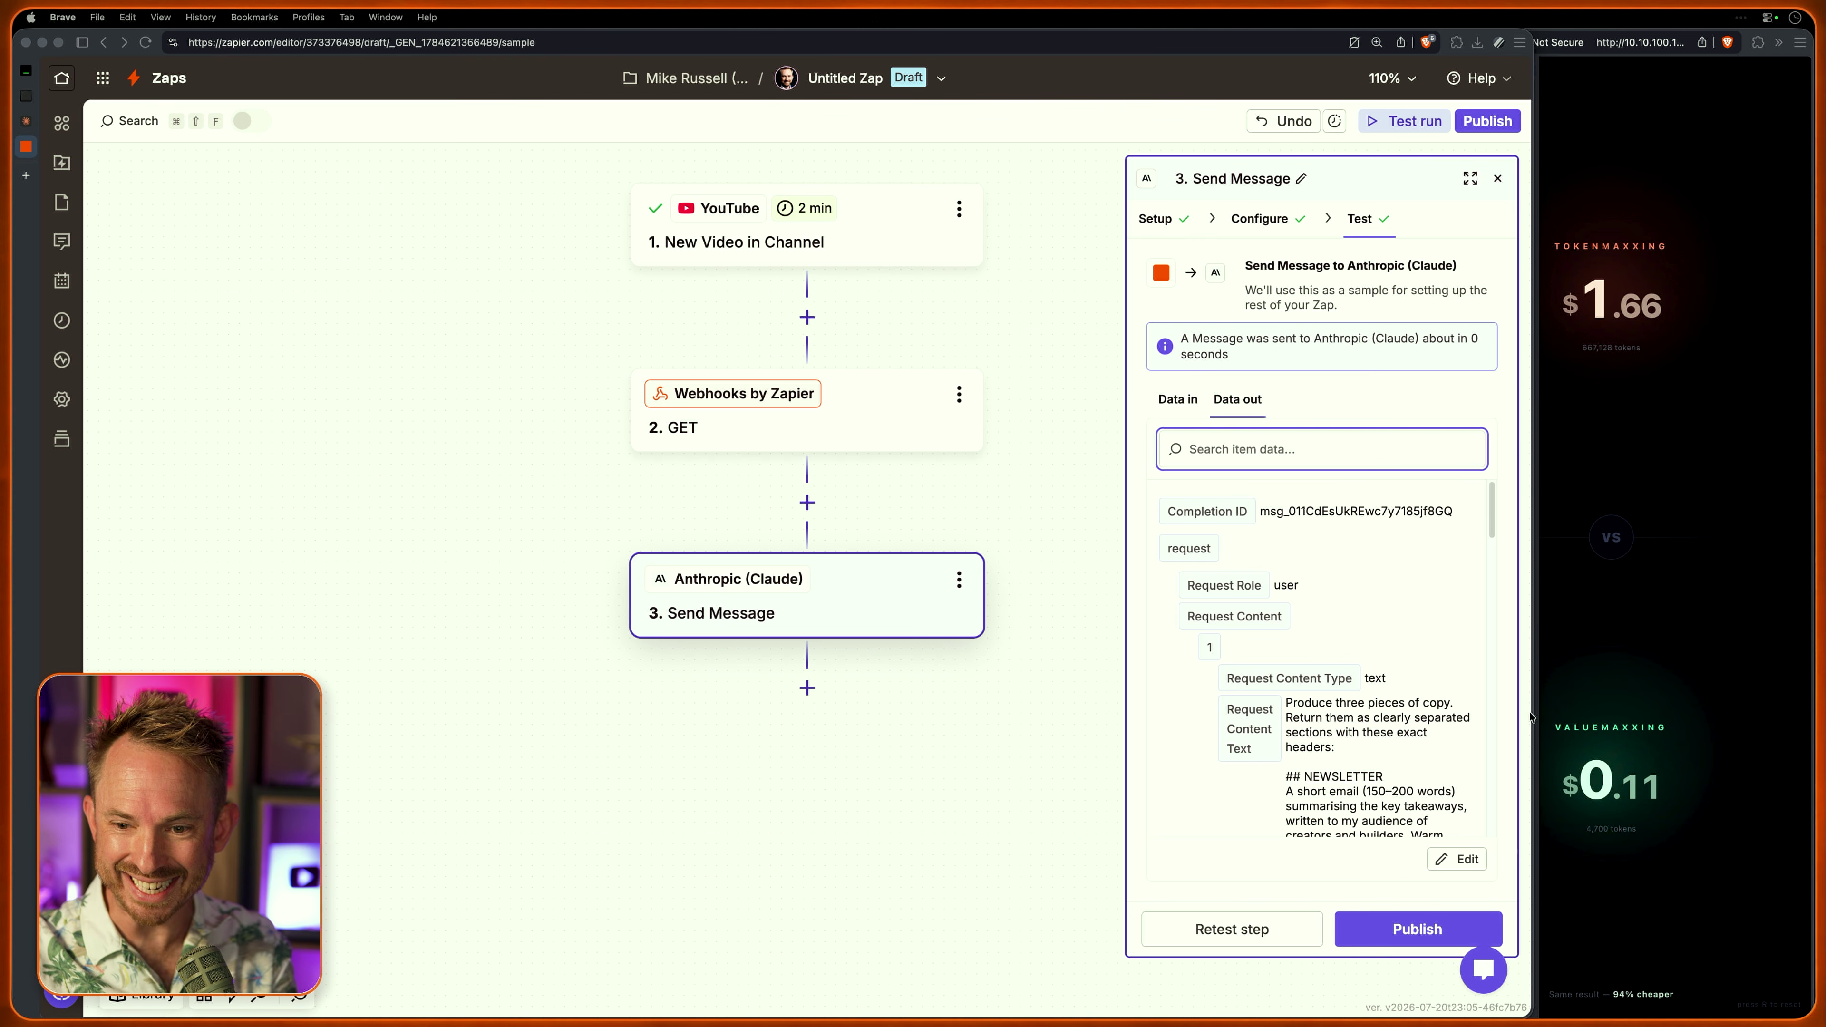
pyautogui.scroll(-3, 1469, 718)
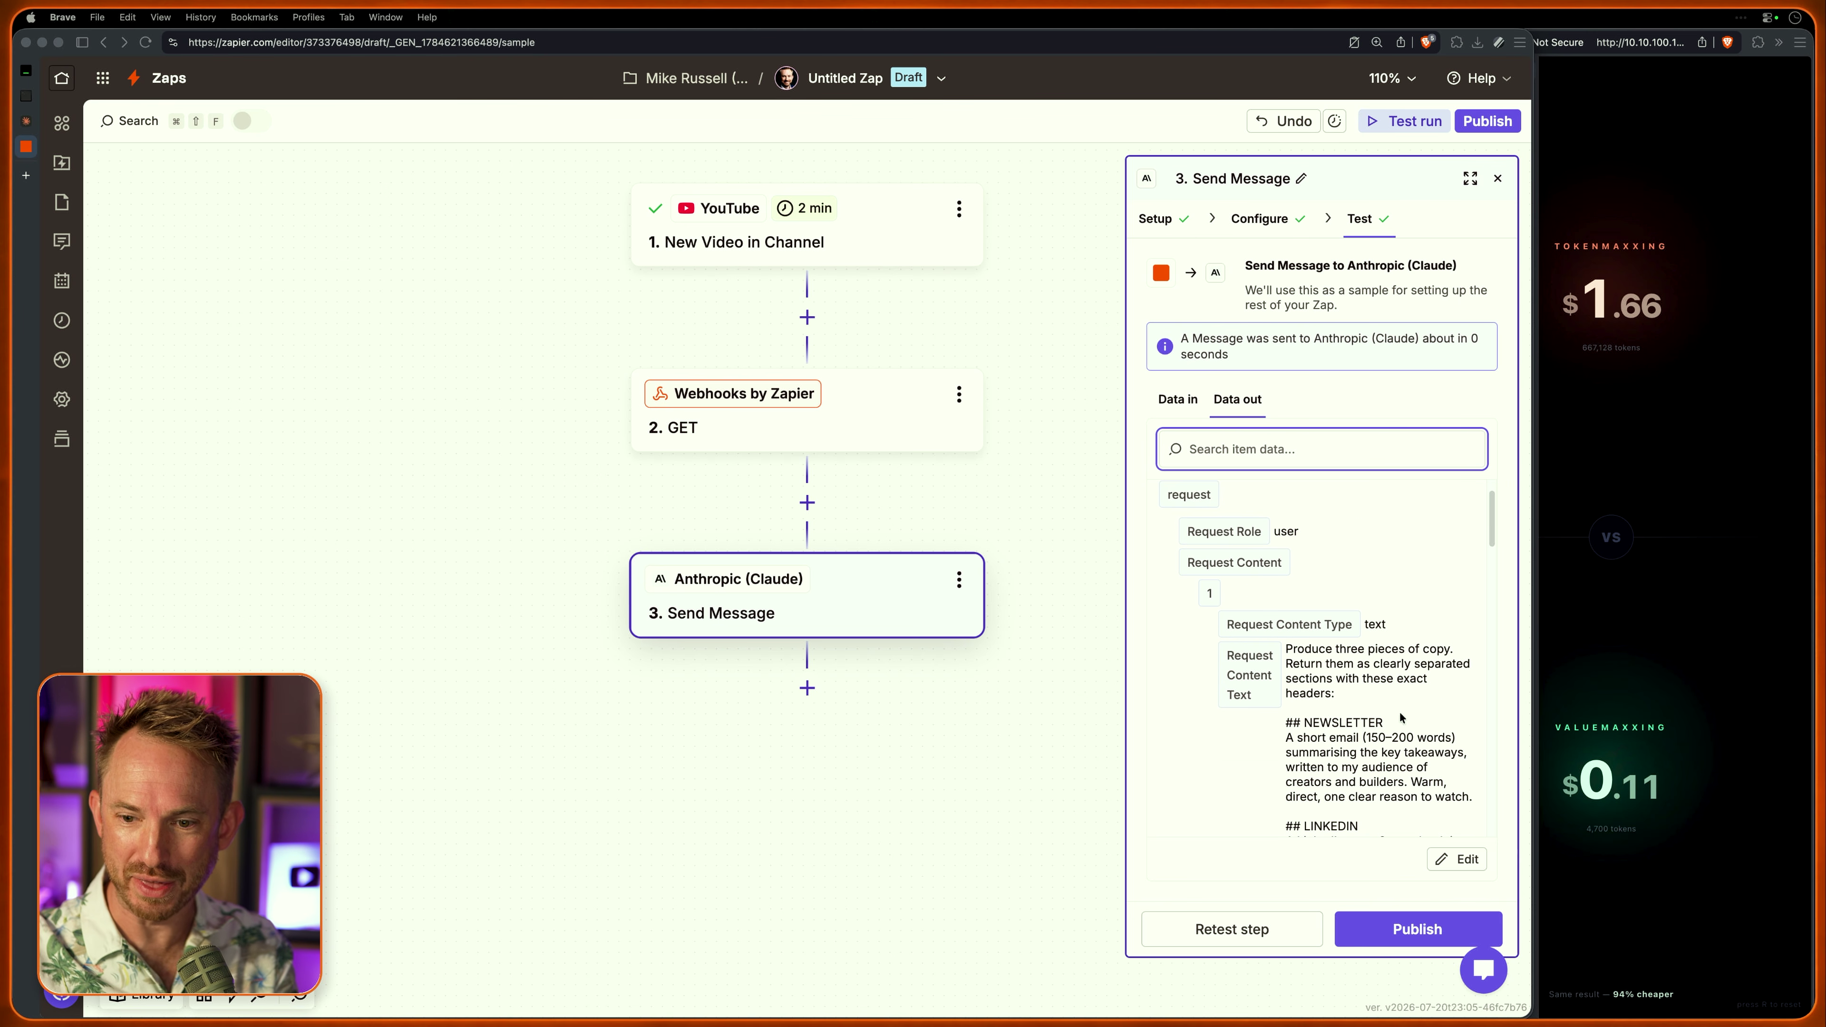
pyautogui.scroll(-15, 1379, 691)
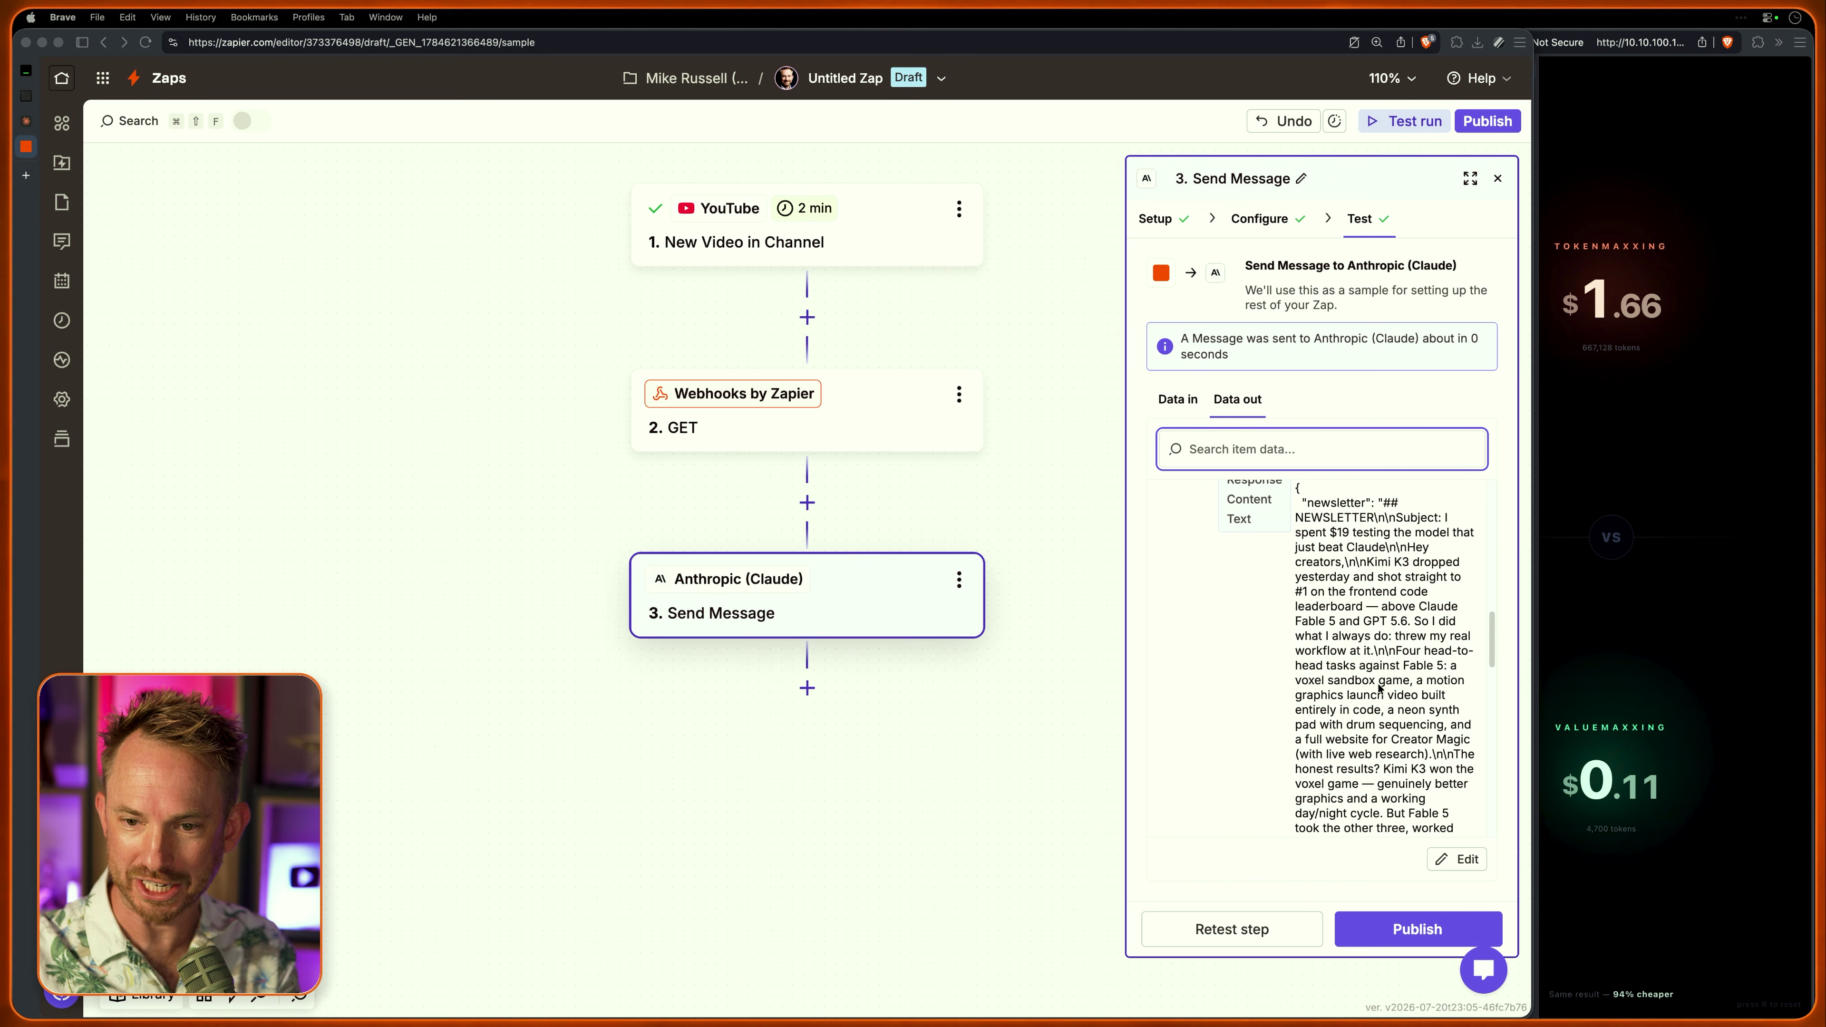
pyautogui.scroll(20, 1374, 679)
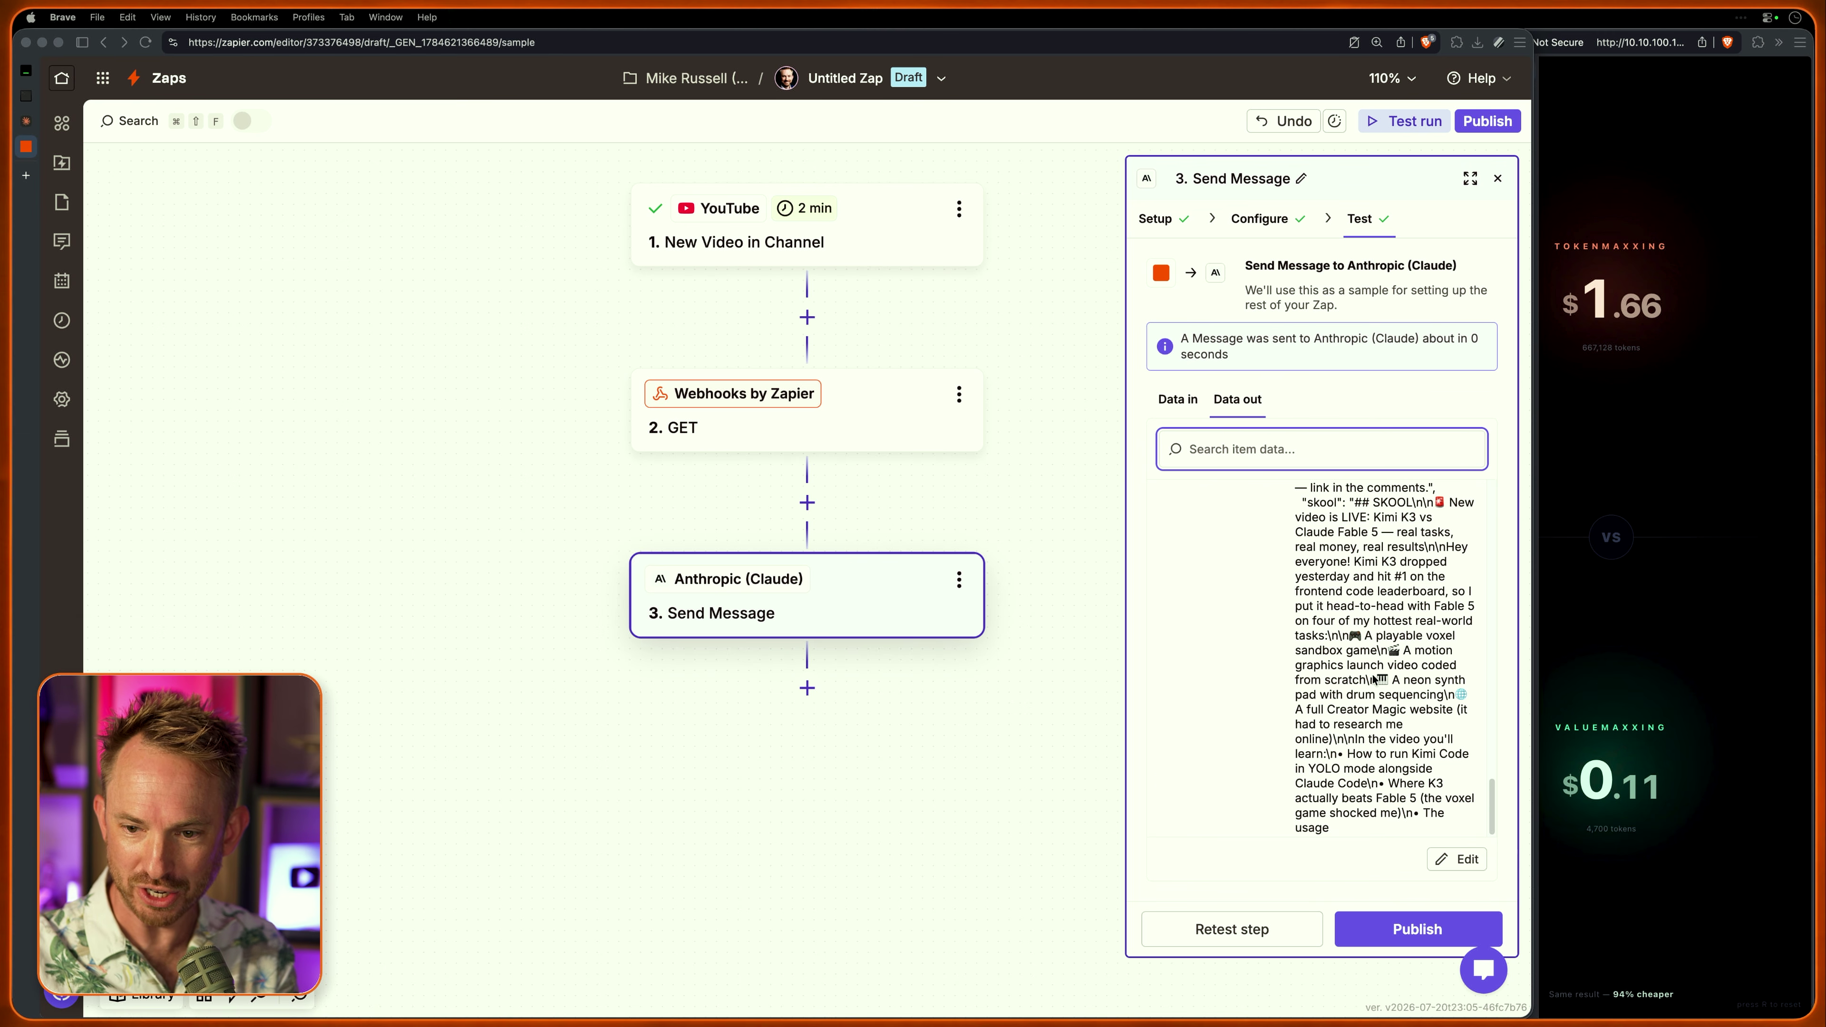